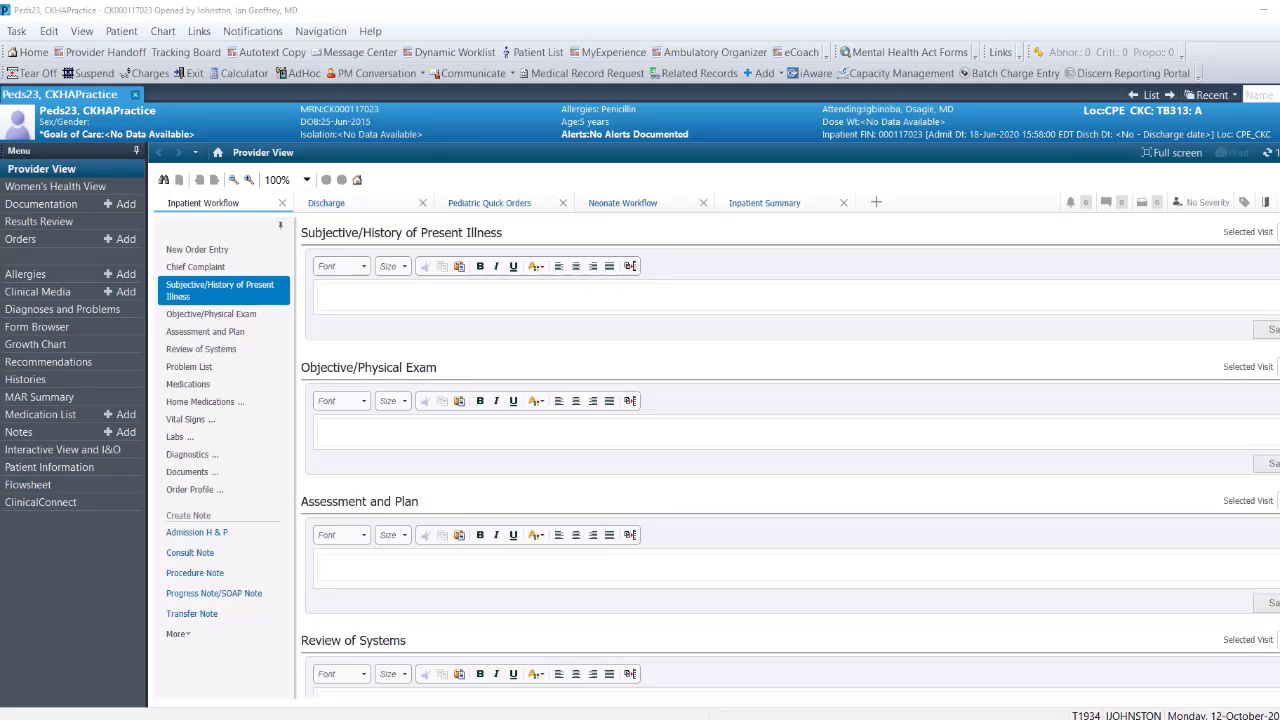
Fill in and save Subjective and Objective with the overnight status on 30% oxygen with masks every 2 hours, and Assessment and Plan with mask weaning
click(347, 298)
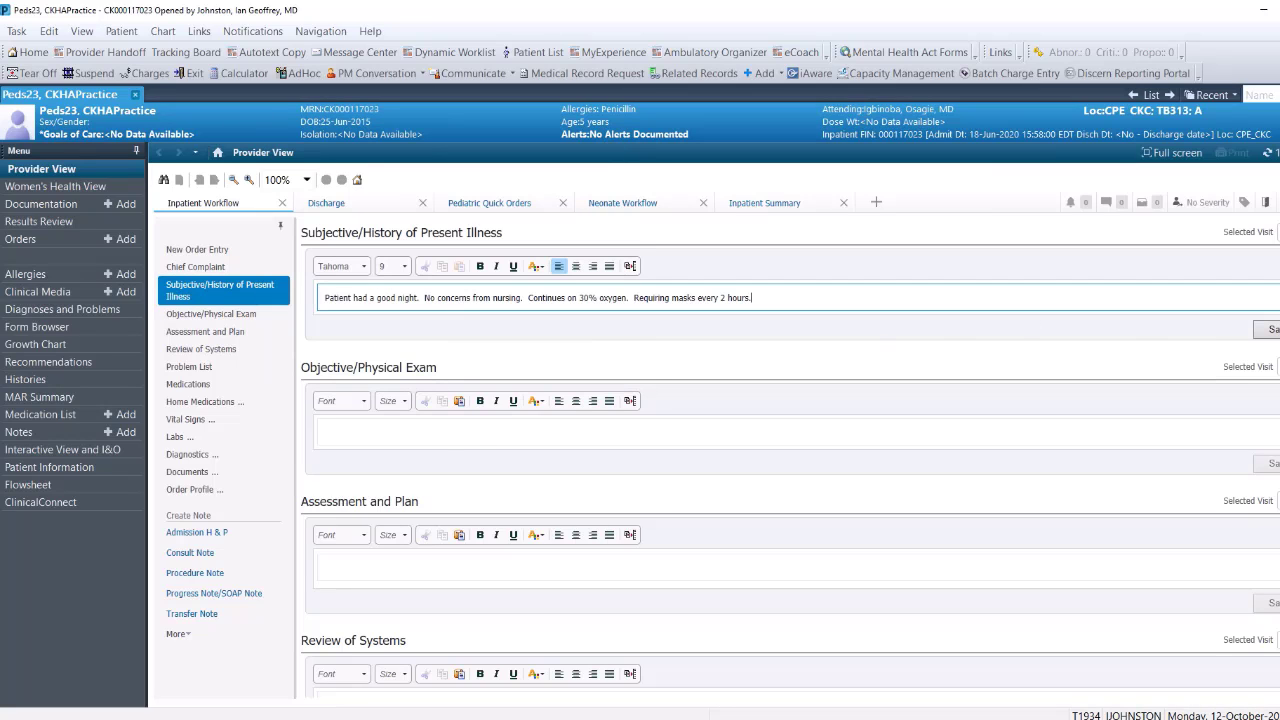
click(1270, 329)
click(466, 432)
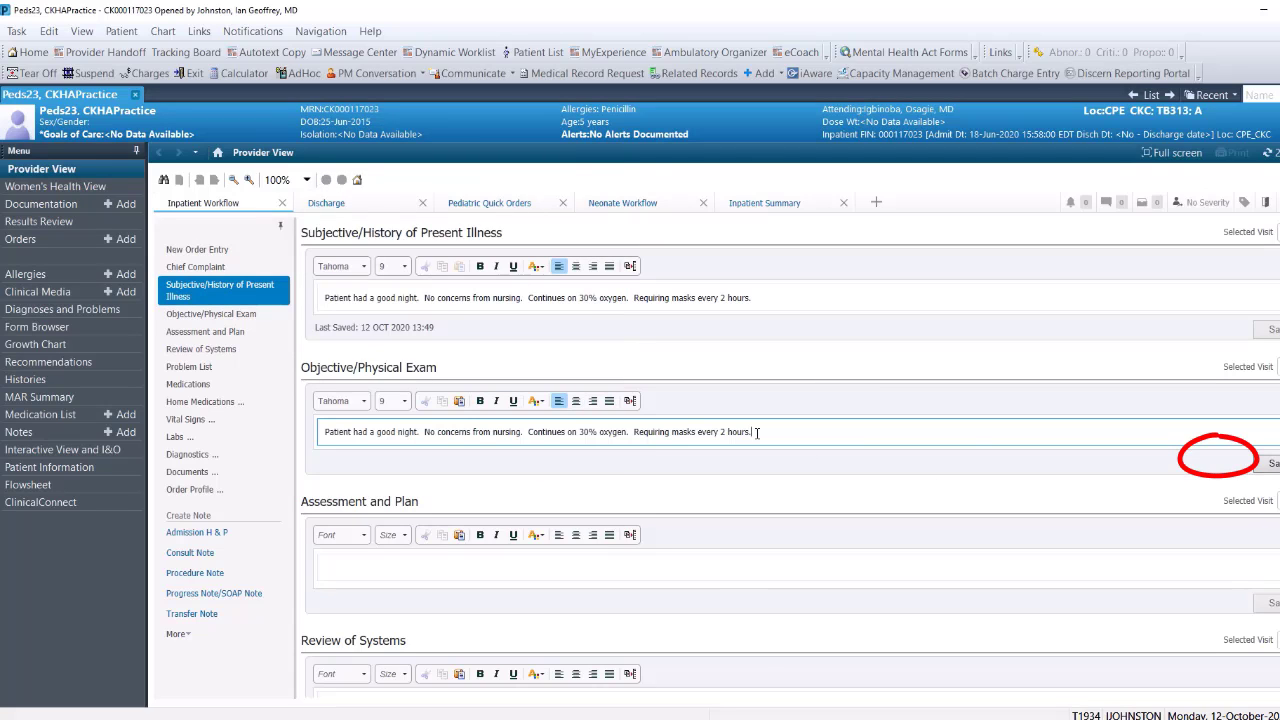
click(1270, 463)
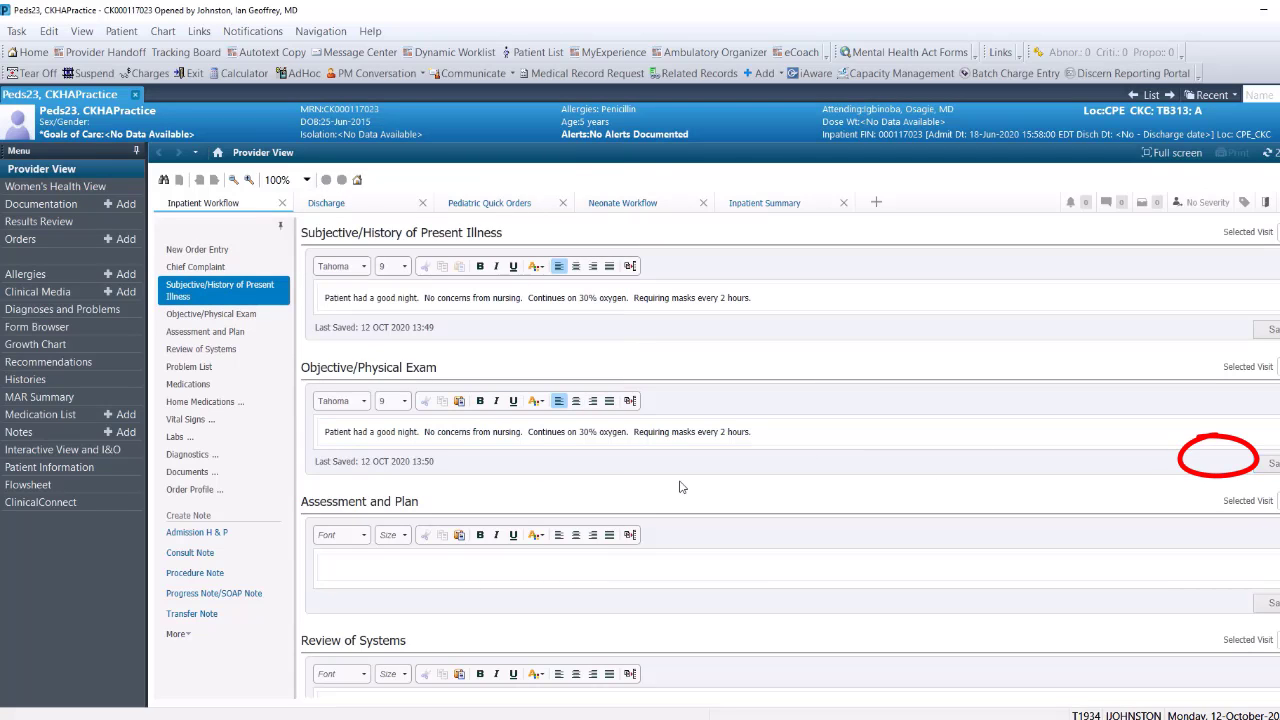
click(505, 565)
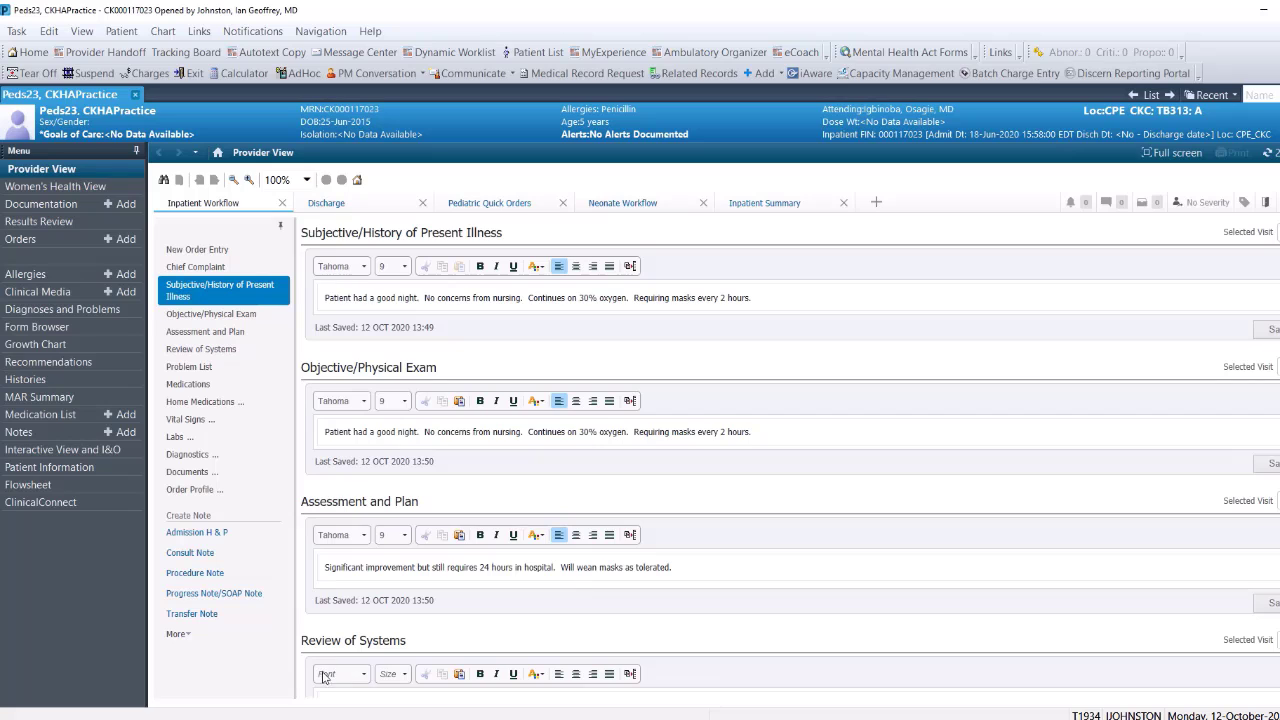
Generate a Progress Note/SOAP Note from the saved sections to review its contents, and close it
click(212, 592)
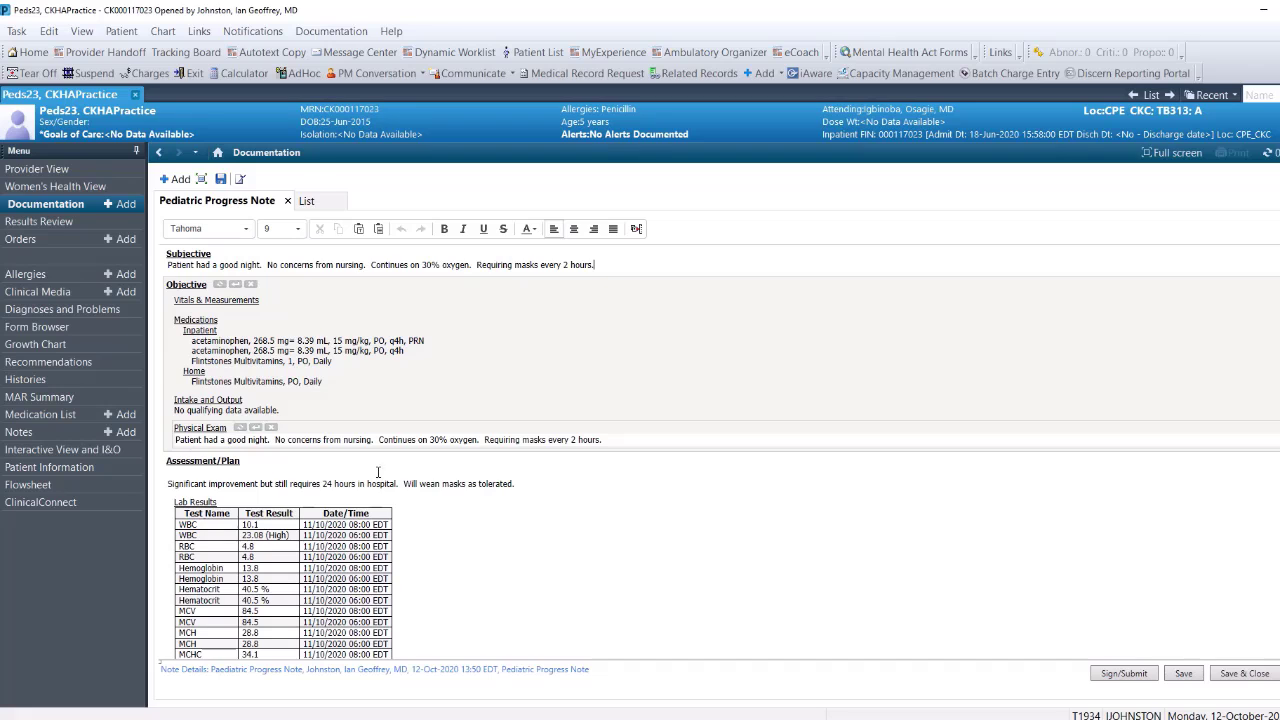
scroll(340, 495, down, 3)
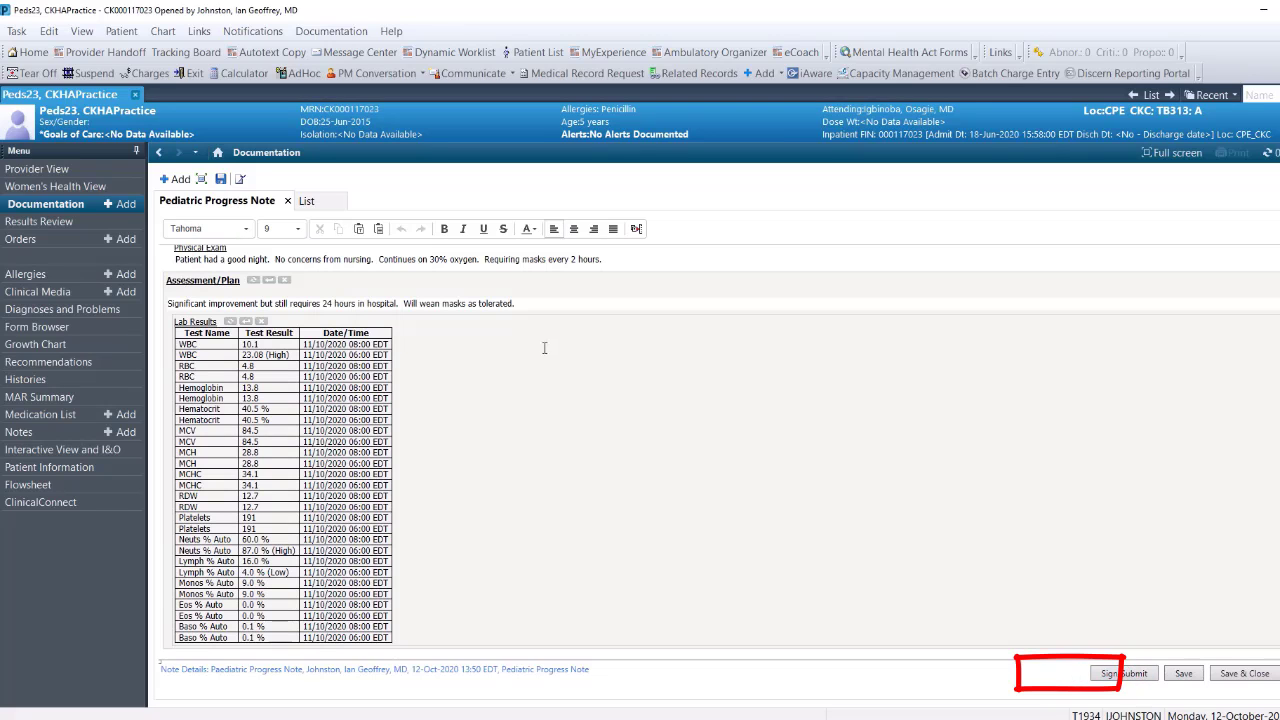
scroll(497, 424, up, 3)
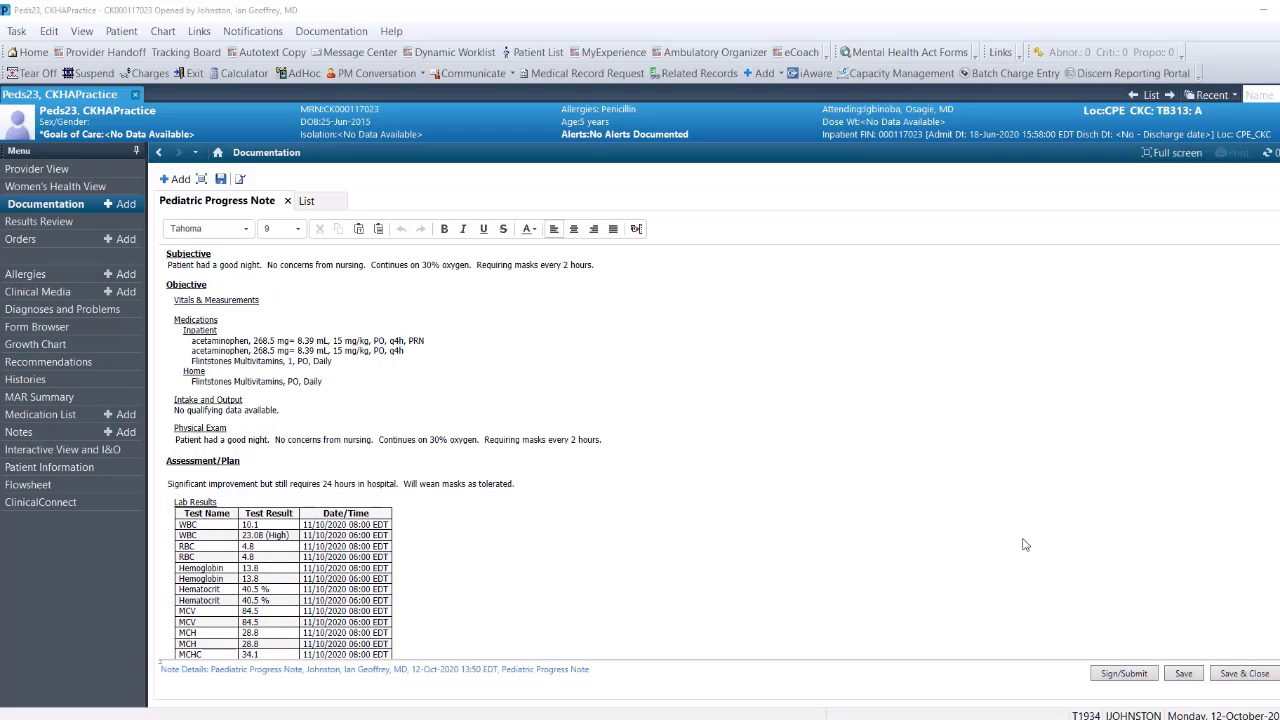
click(287, 200)
click(789, 393)
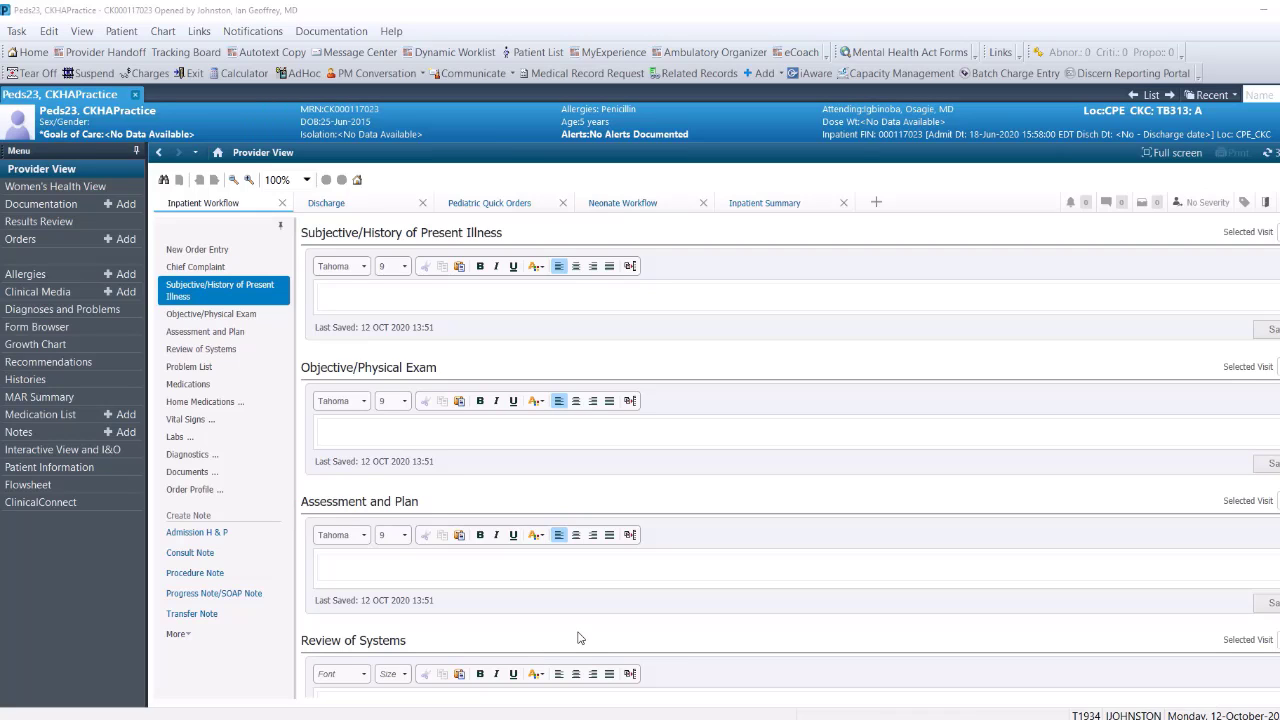
Create a Progress/SOAP note with Subjective "Patient did well overnight. No concerns from nursing." and without the Lab Results, Intake and Output, and Medications sections
click(247, 597)
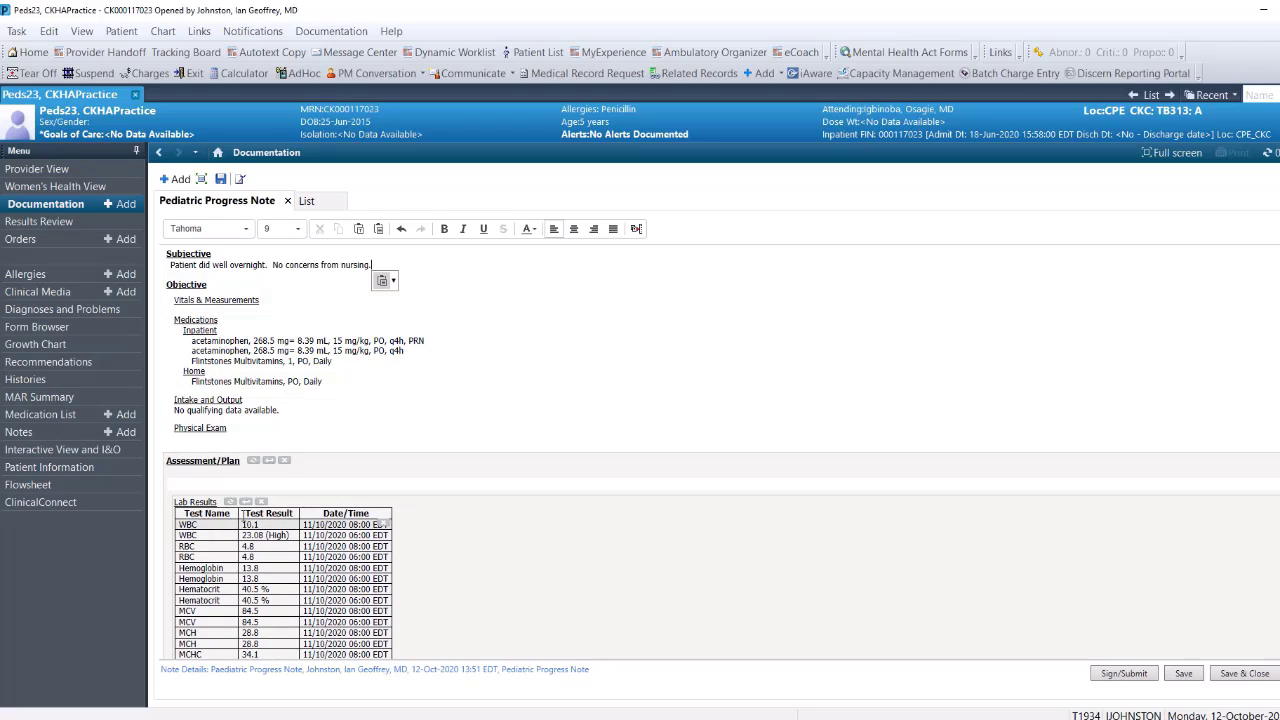
click(261, 501)
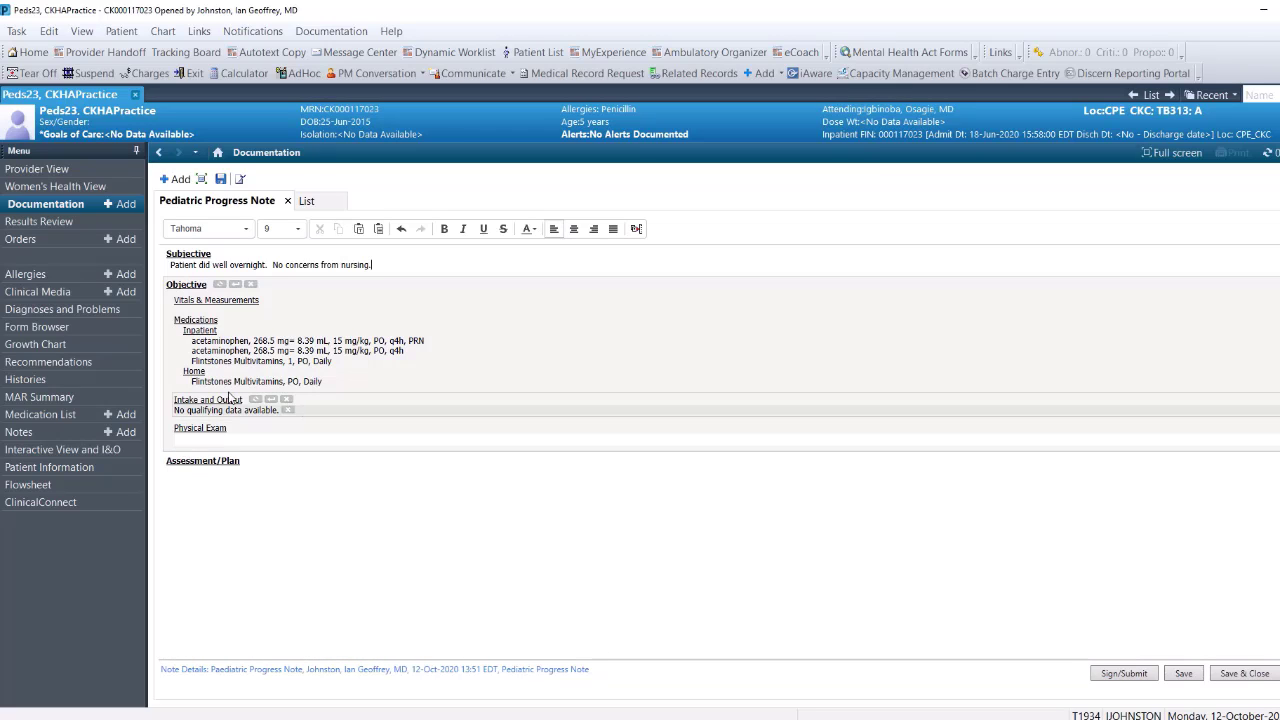
click(286, 399)
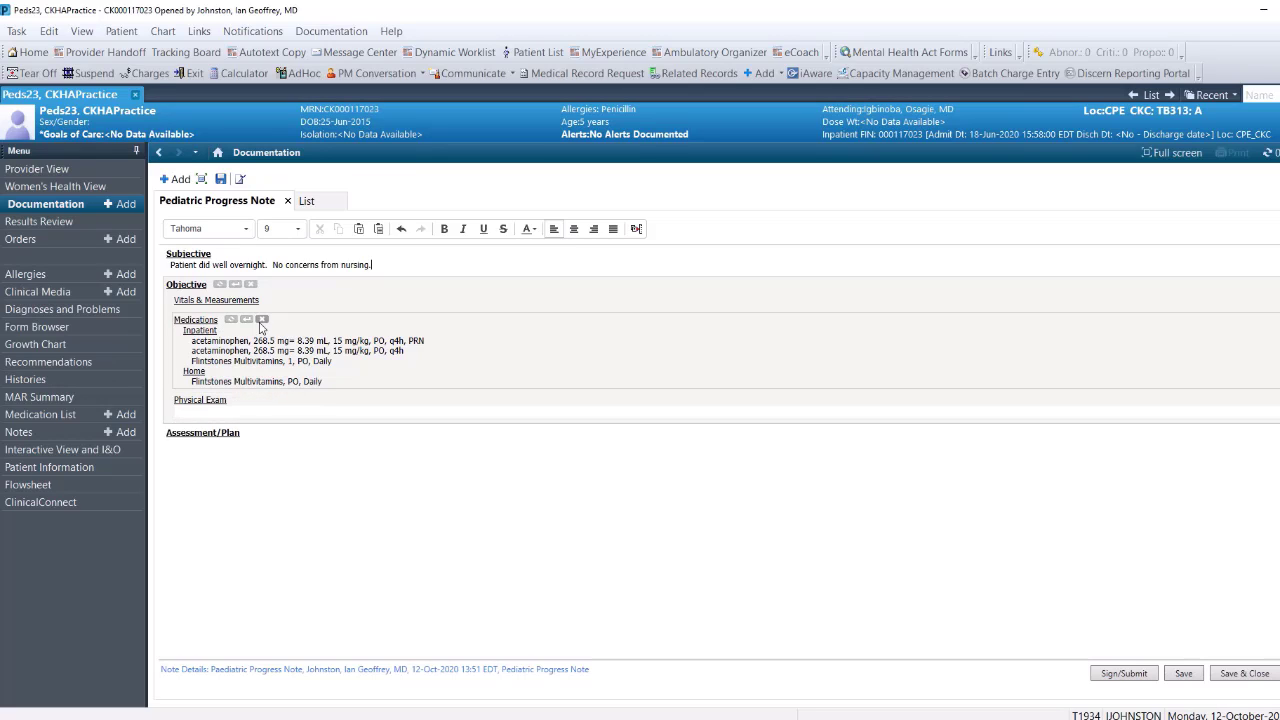
click(261, 320)
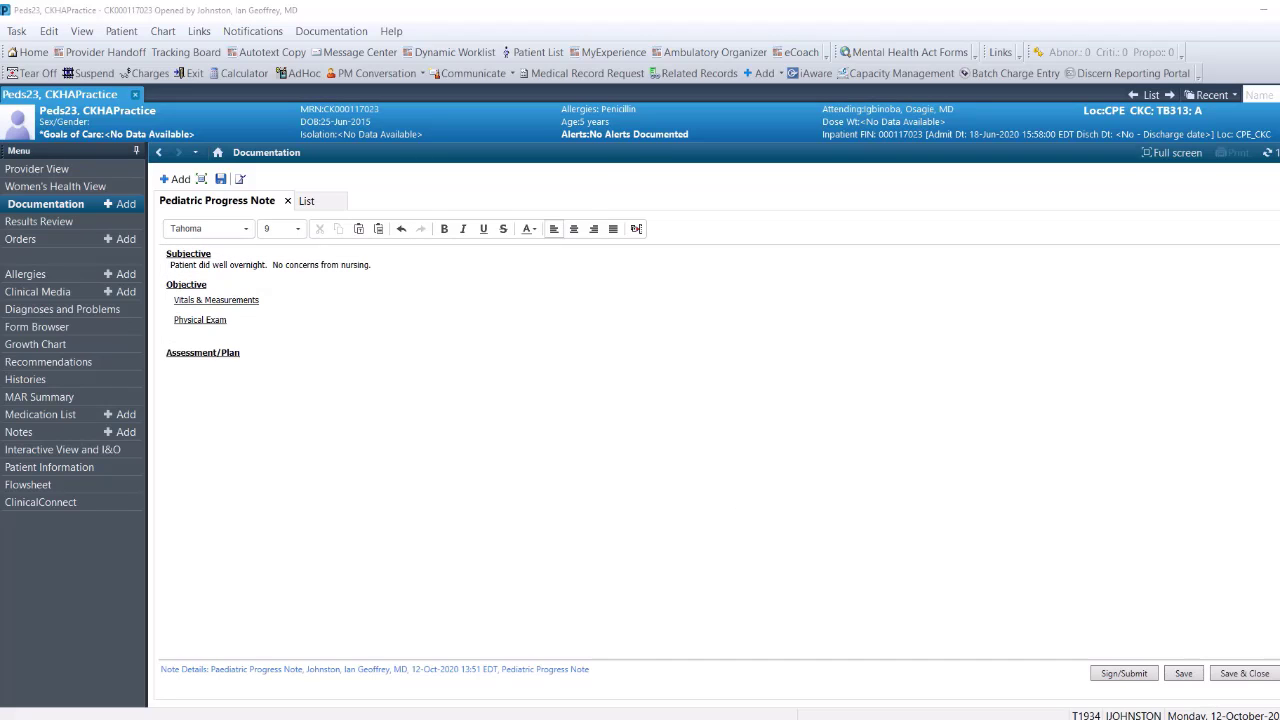
click(788, 391)
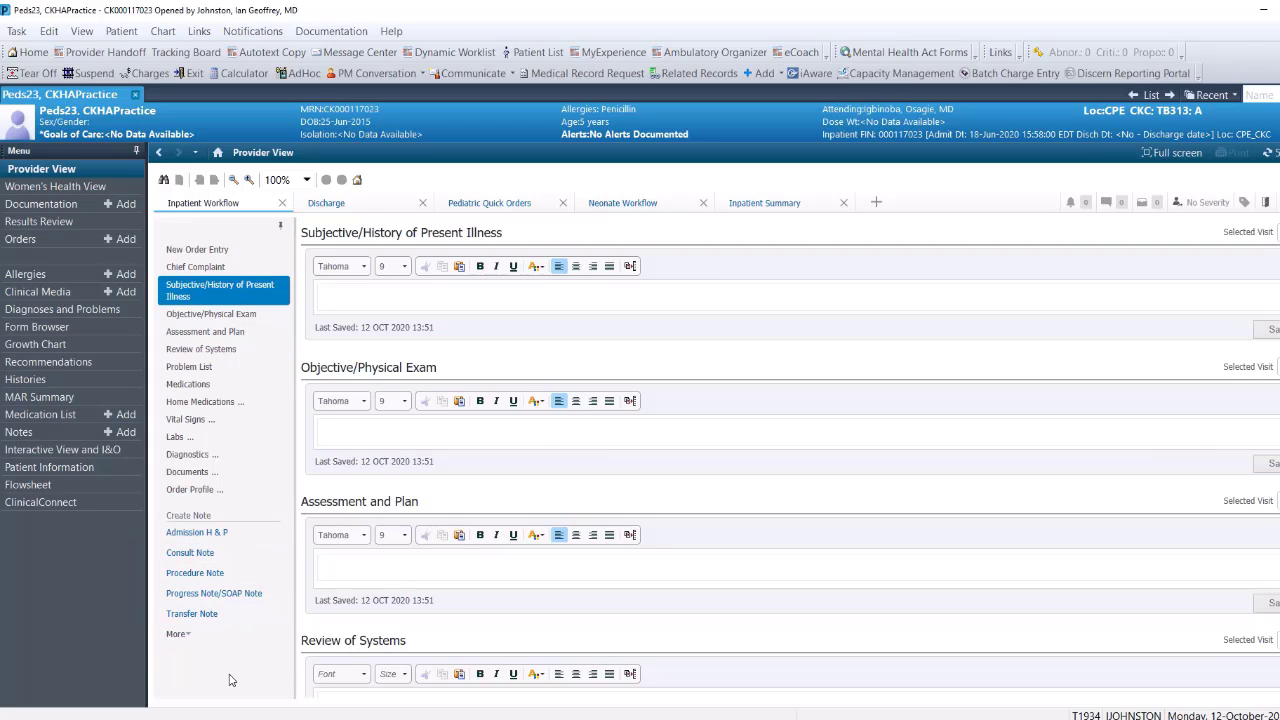
Create another note from the Free Text Note template with the type Paediatric Progress Note
click(176, 641)
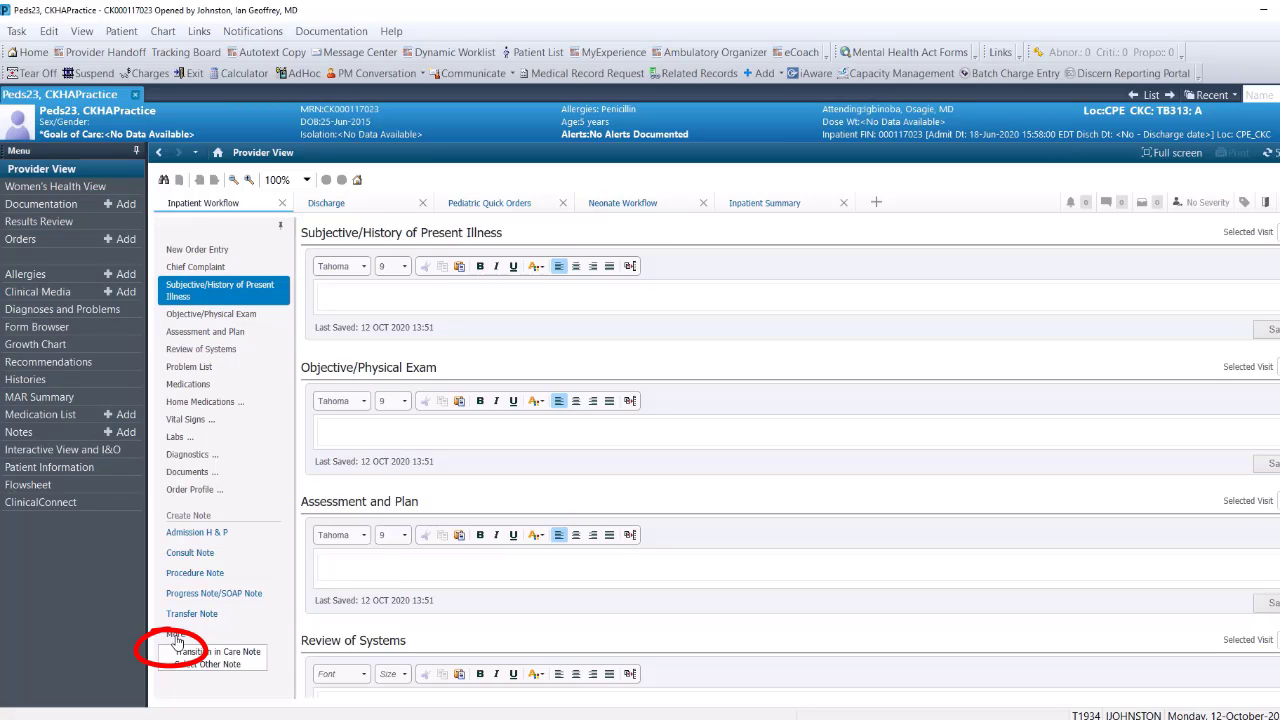
click(192, 665)
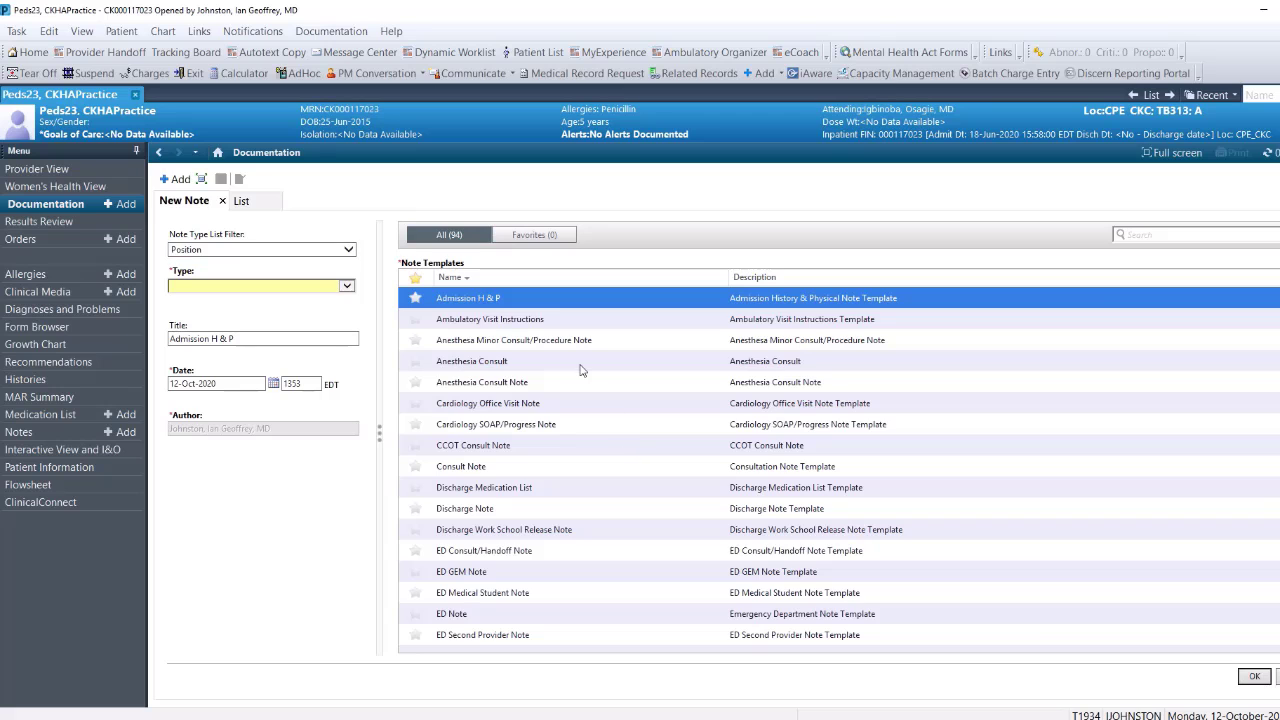
scroll(588, 375, down, 15)
scroll(567, 404, down, 13)
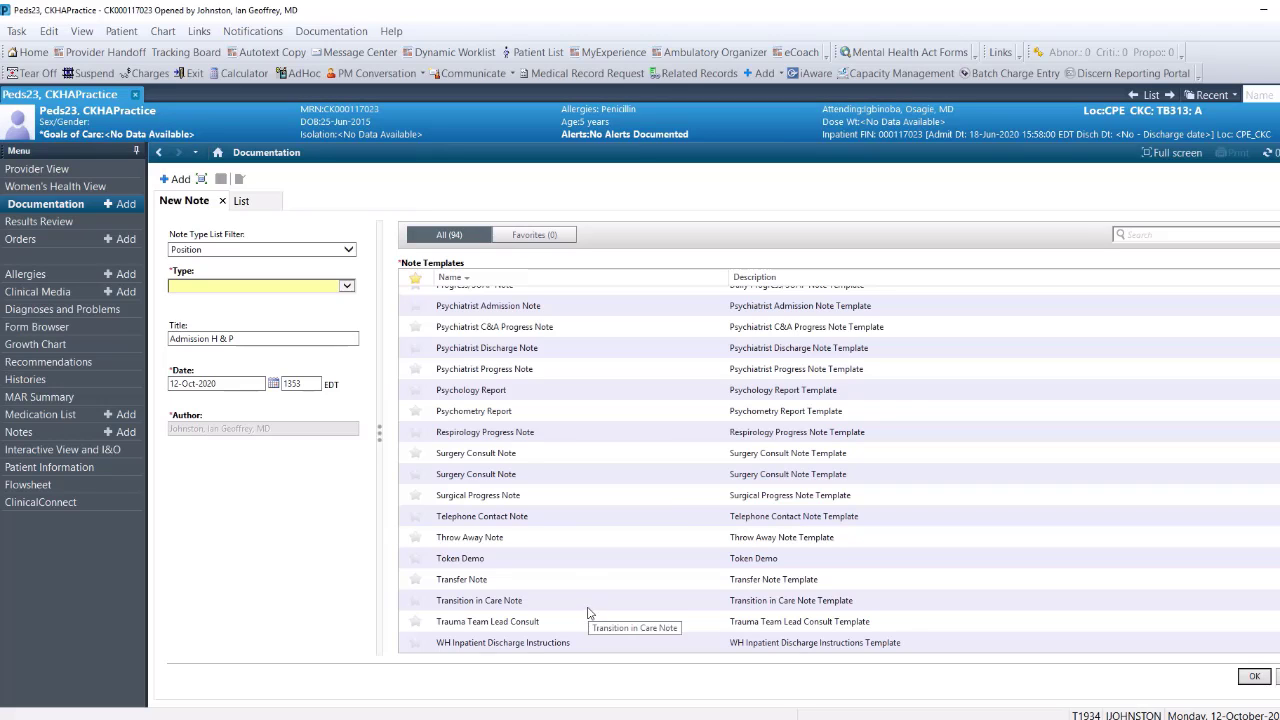
scroll(608, 595, up, 4)
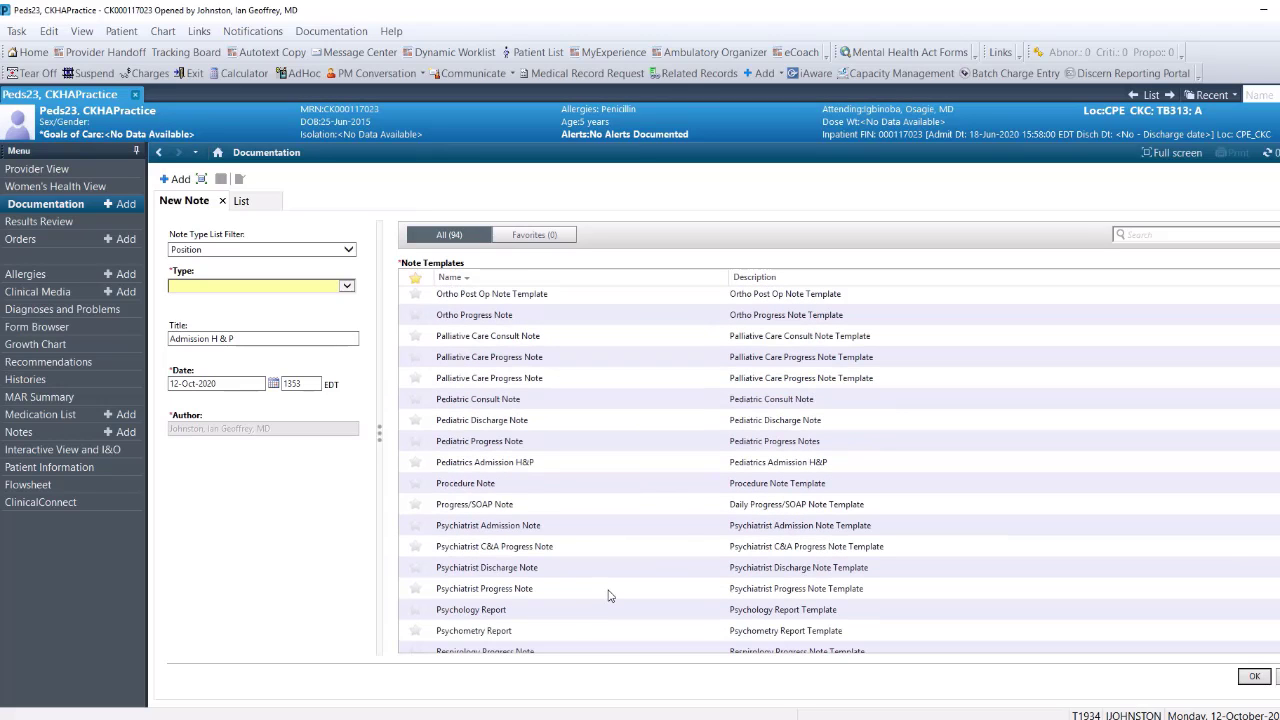
scroll(608, 595, up, 9)
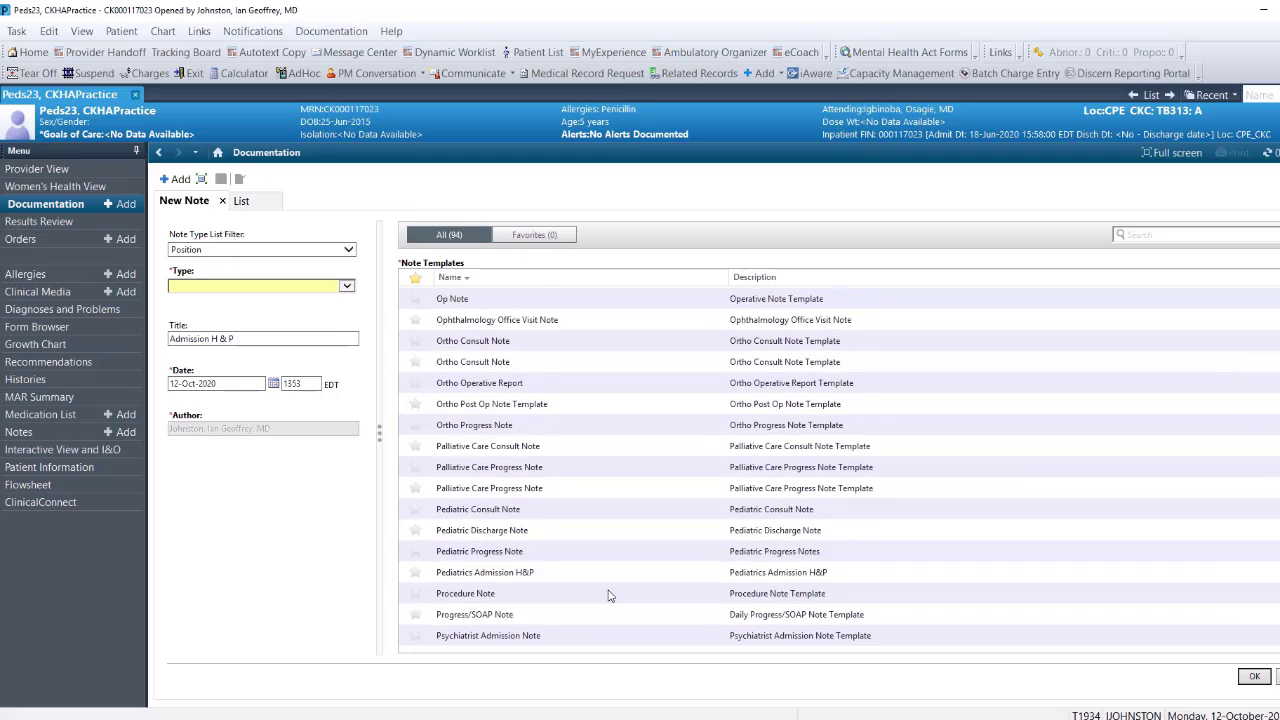
scroll(605, 597, up, 12)
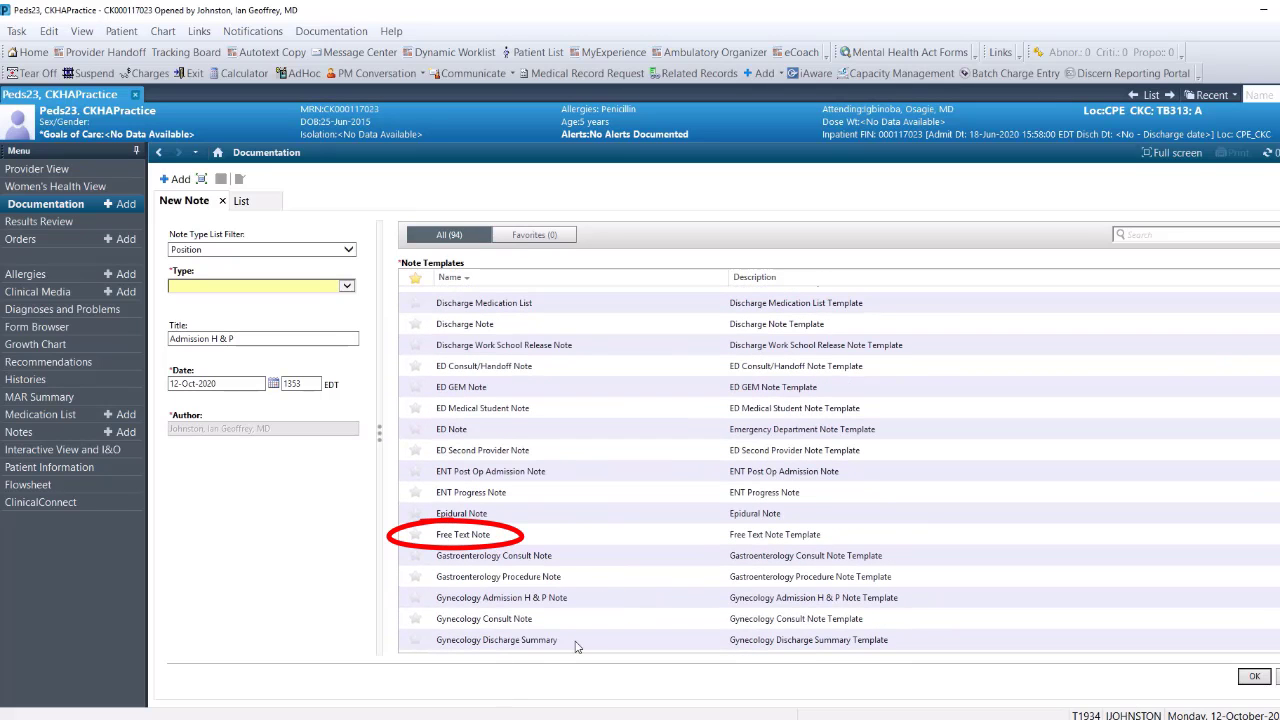
click(480, 538)
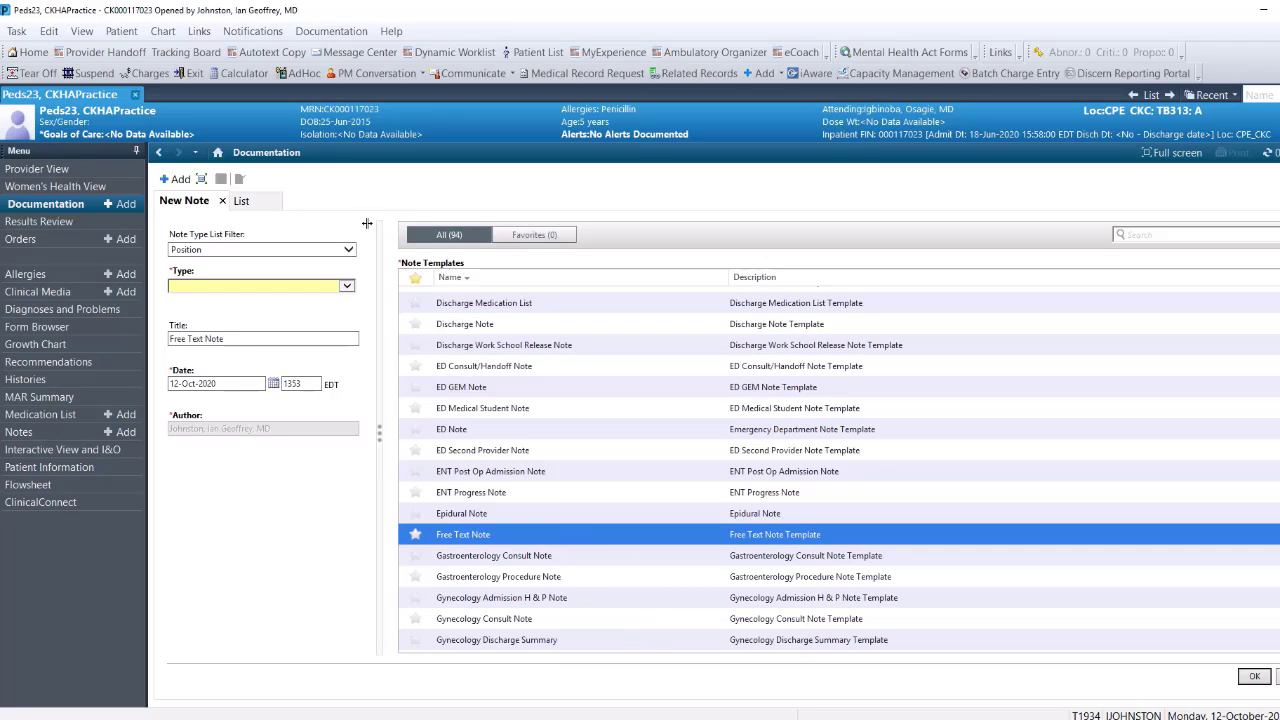
click(347, 287)
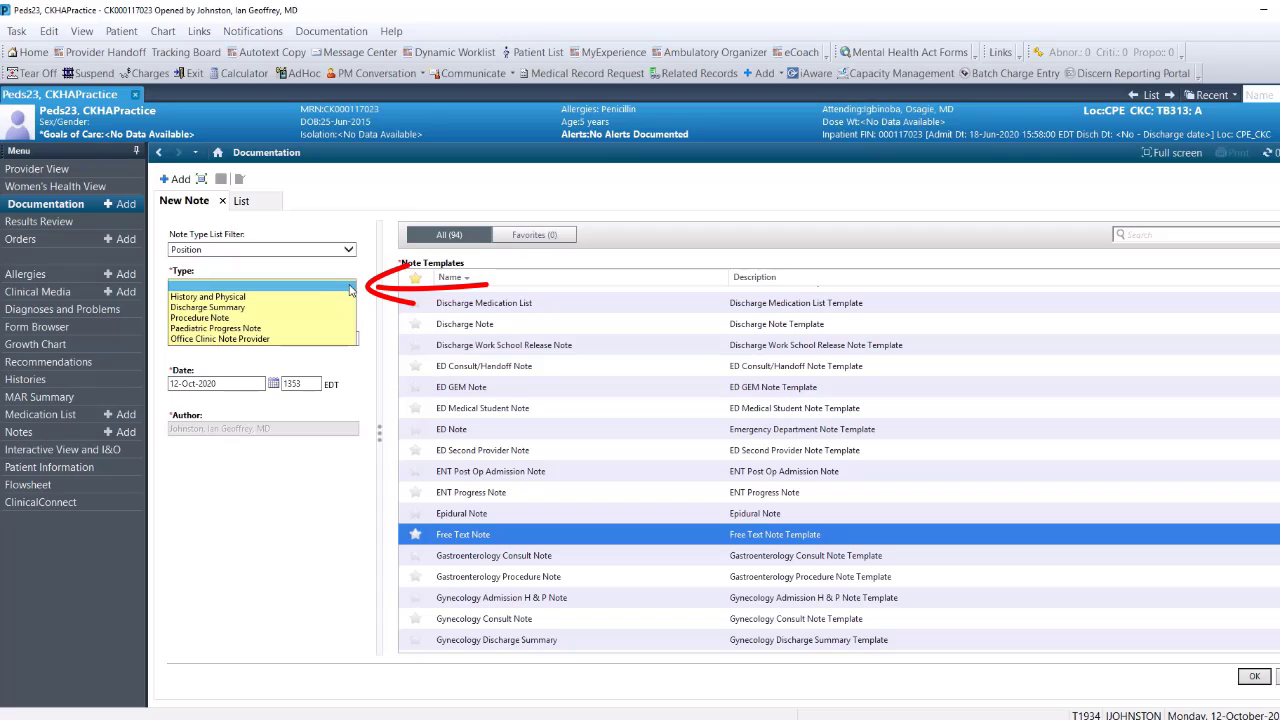
click(264, 330)
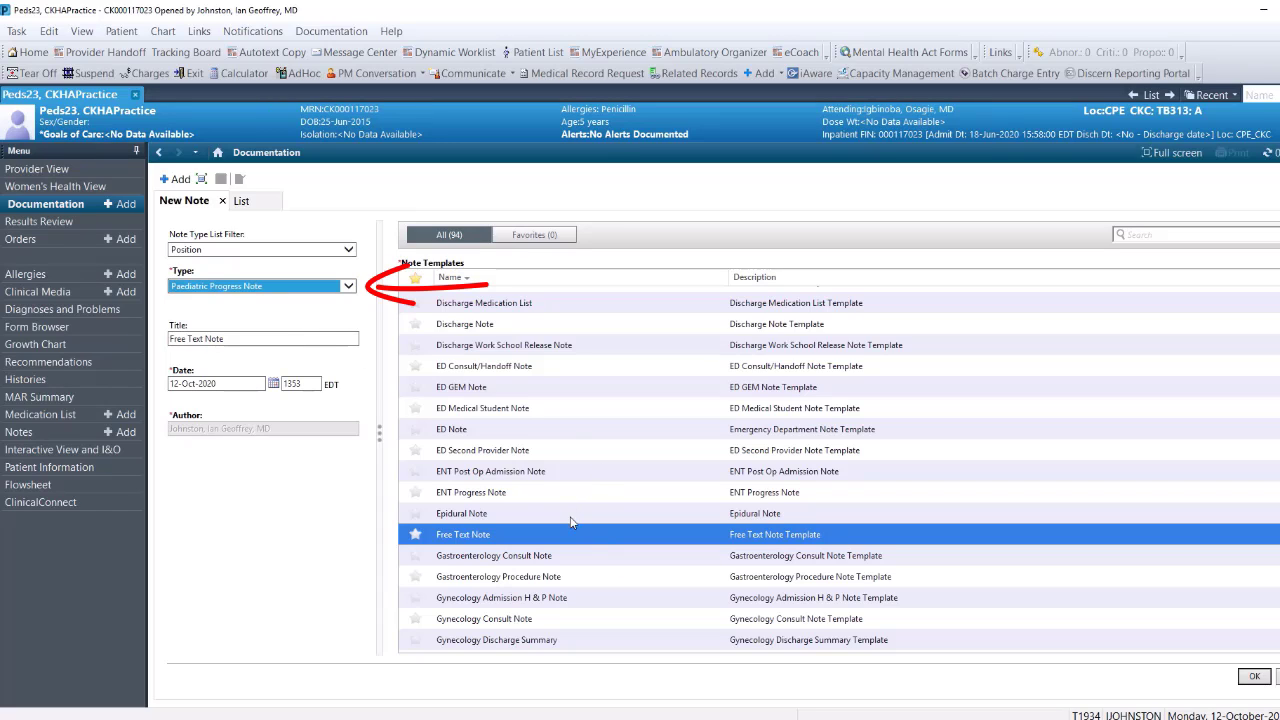
click(1251, 678)
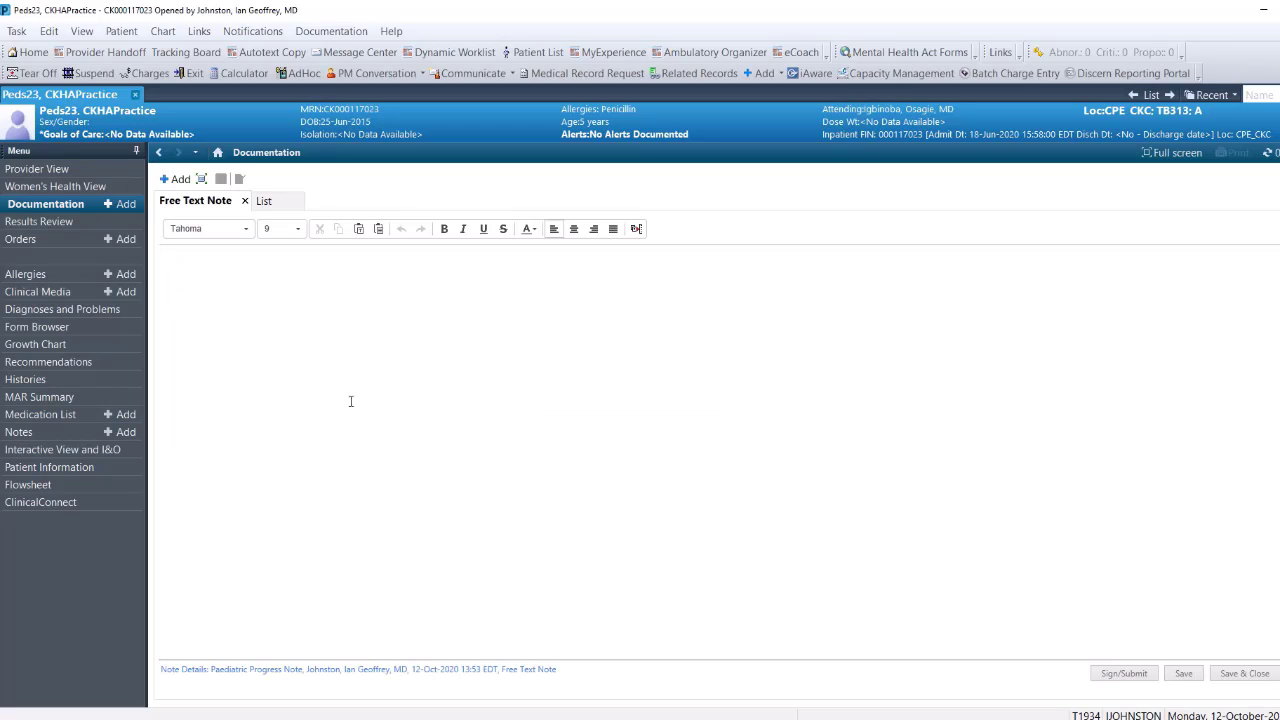
Start a new personal auto text phrase with the abbreviation ".ianmini" and the description "short notes"
click(227, 260)
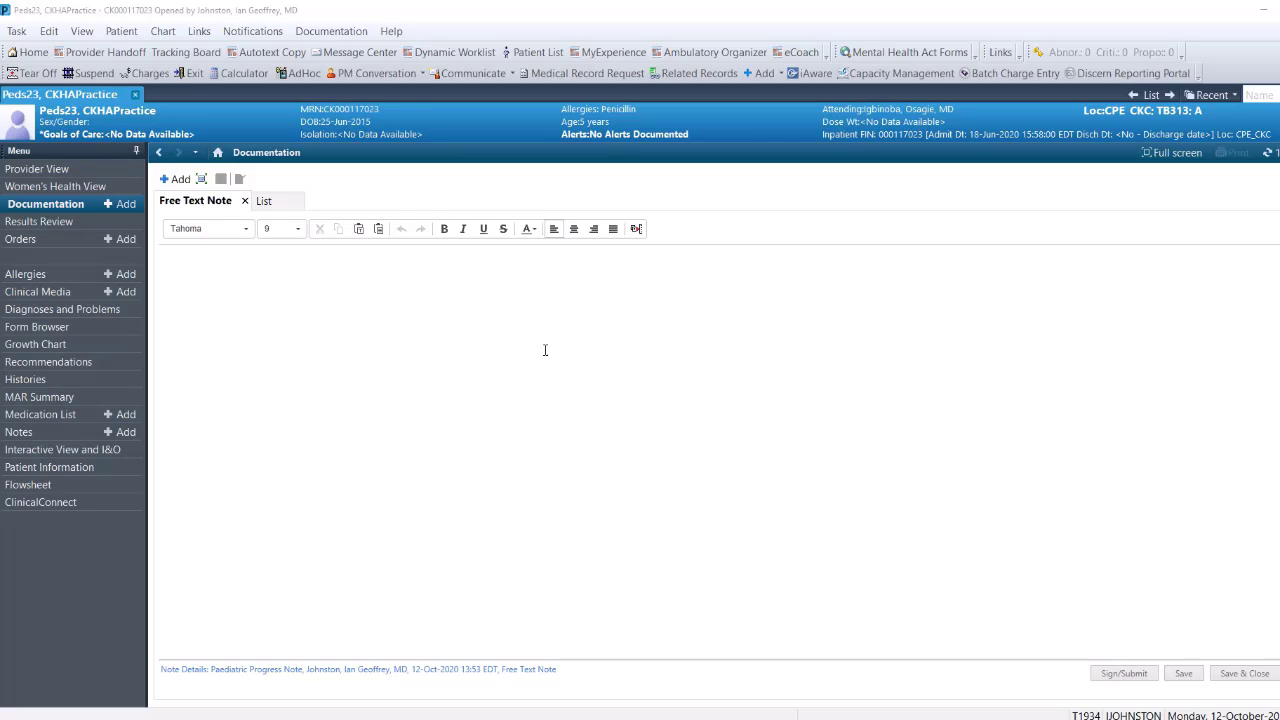
click(638, 231)
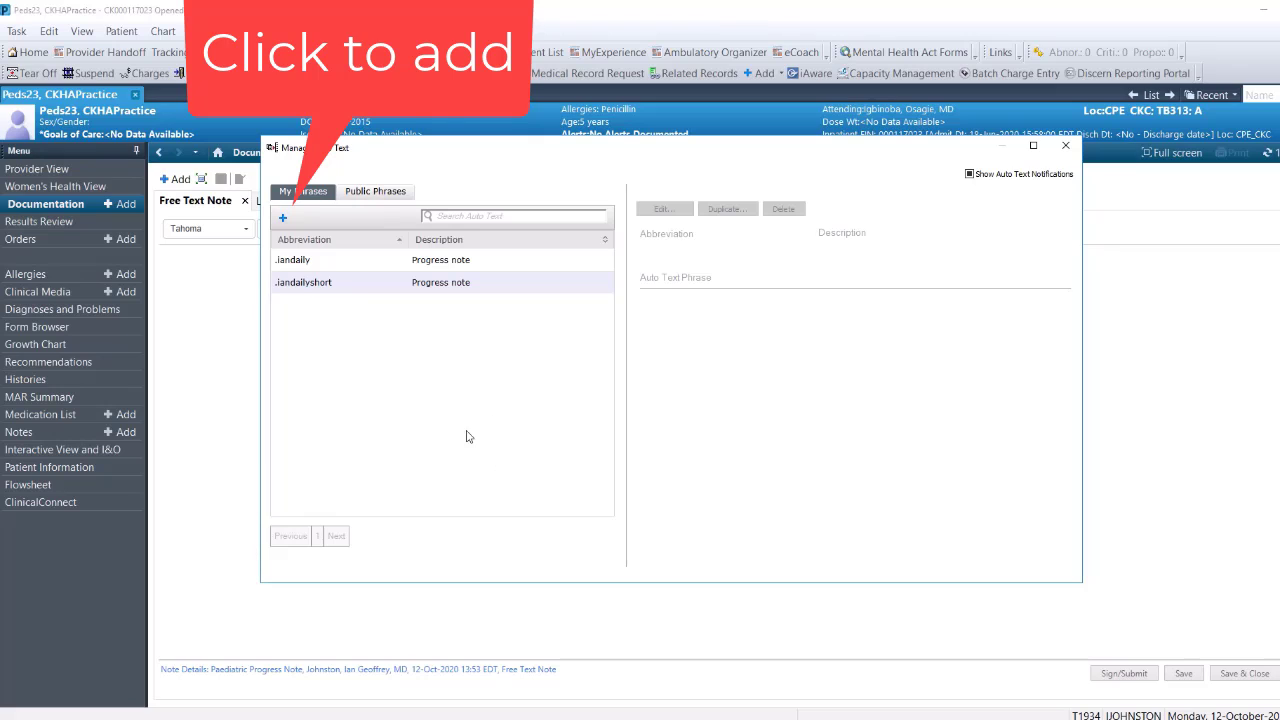
click(283, 218)
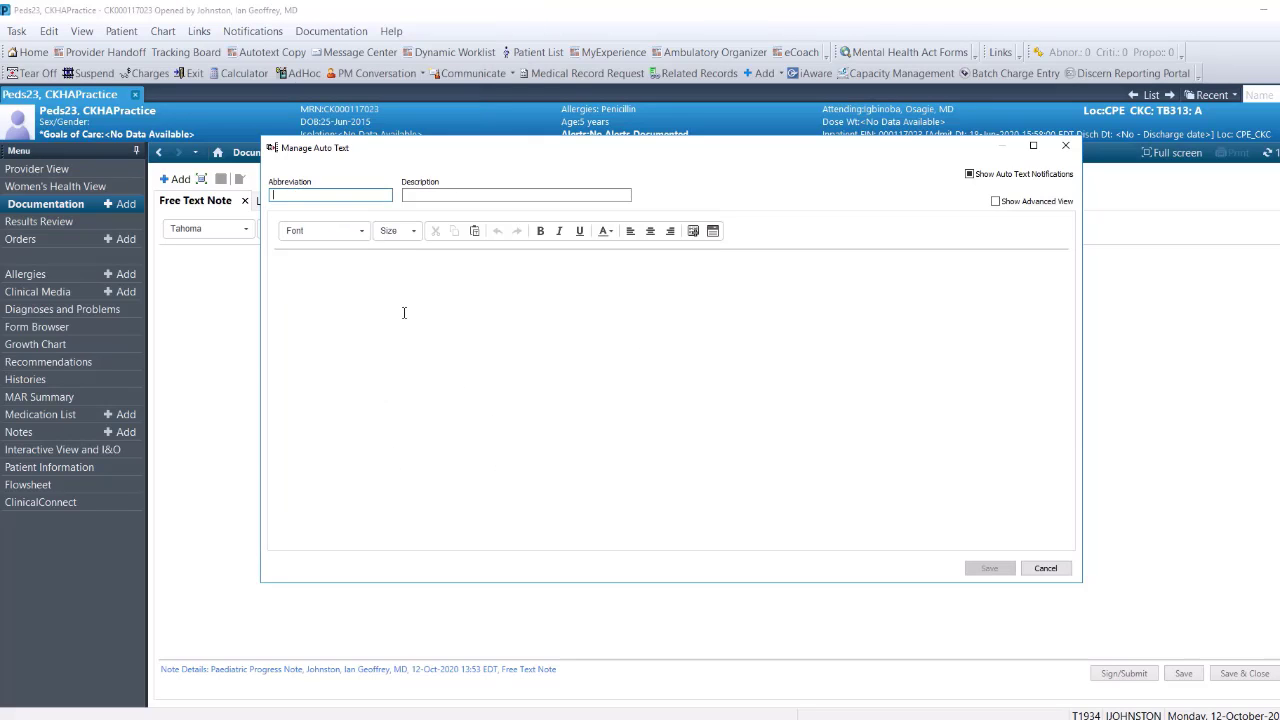
text(.ianmin)
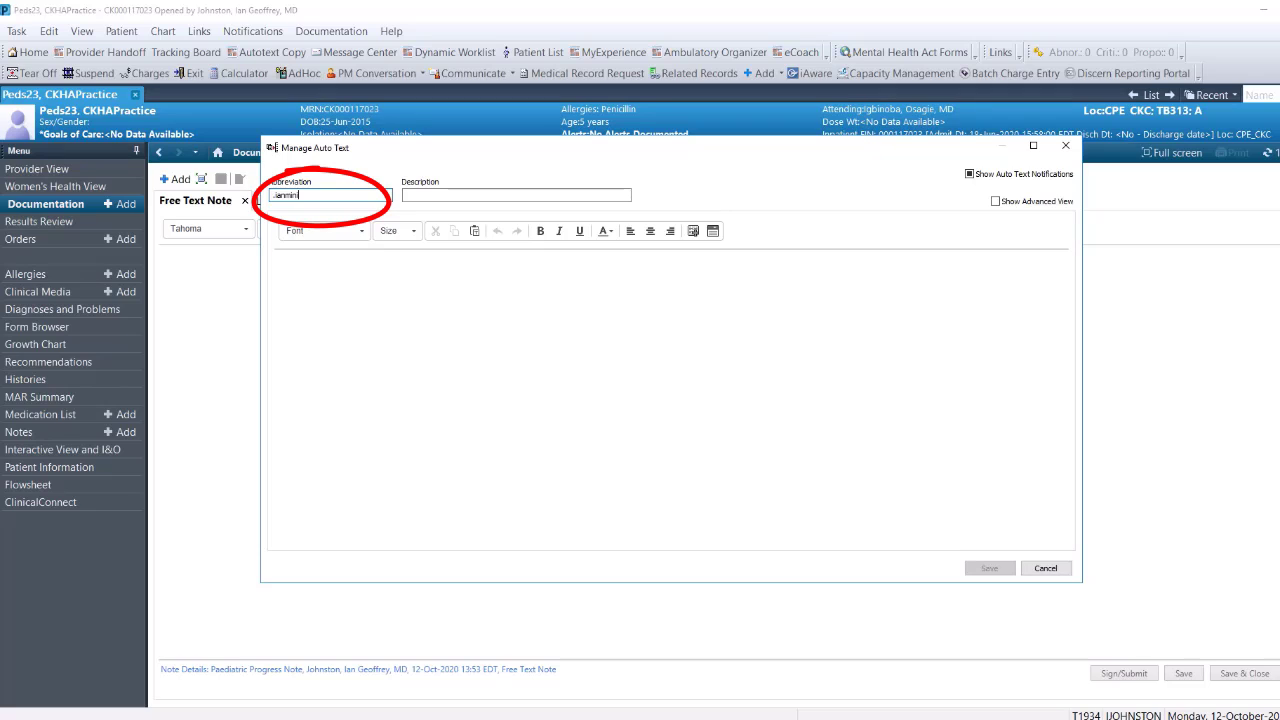
click(515, 195)
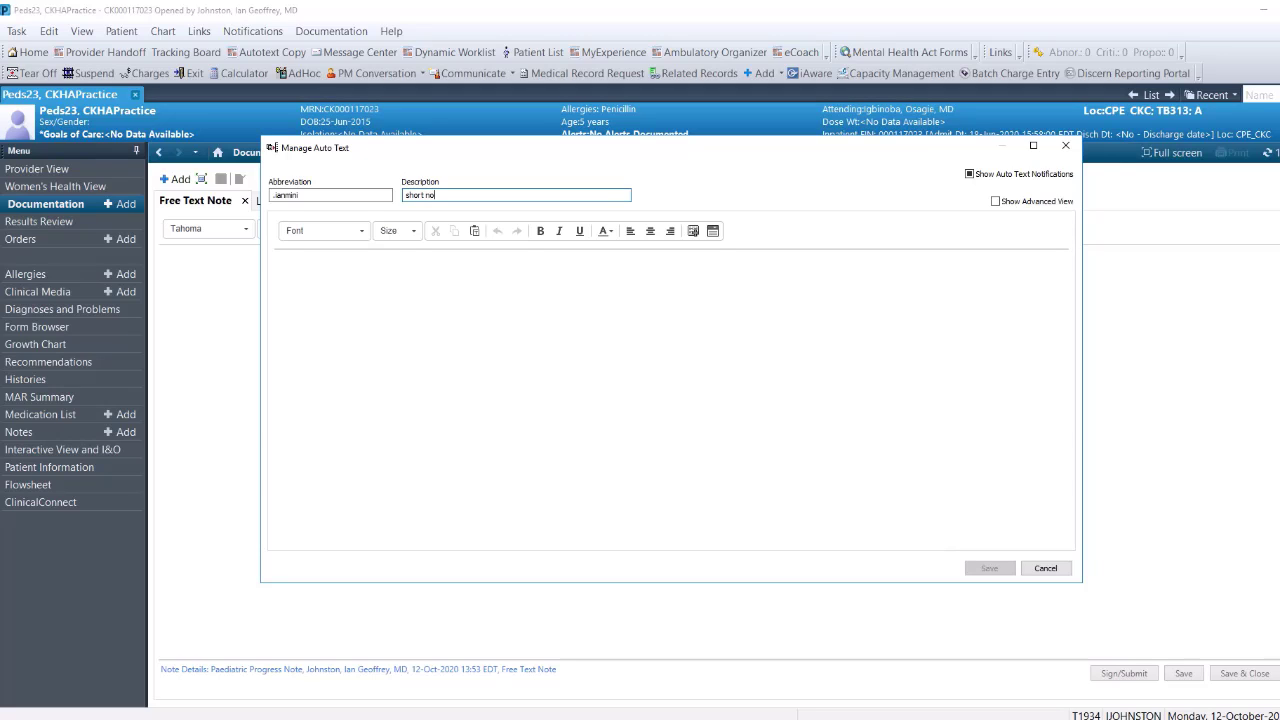
text(short notes)
Write the headings "Subjective/Objective" and "Assessment/Plan" in the phrase body, leaving blank lines between them for free text
click(555, 283)
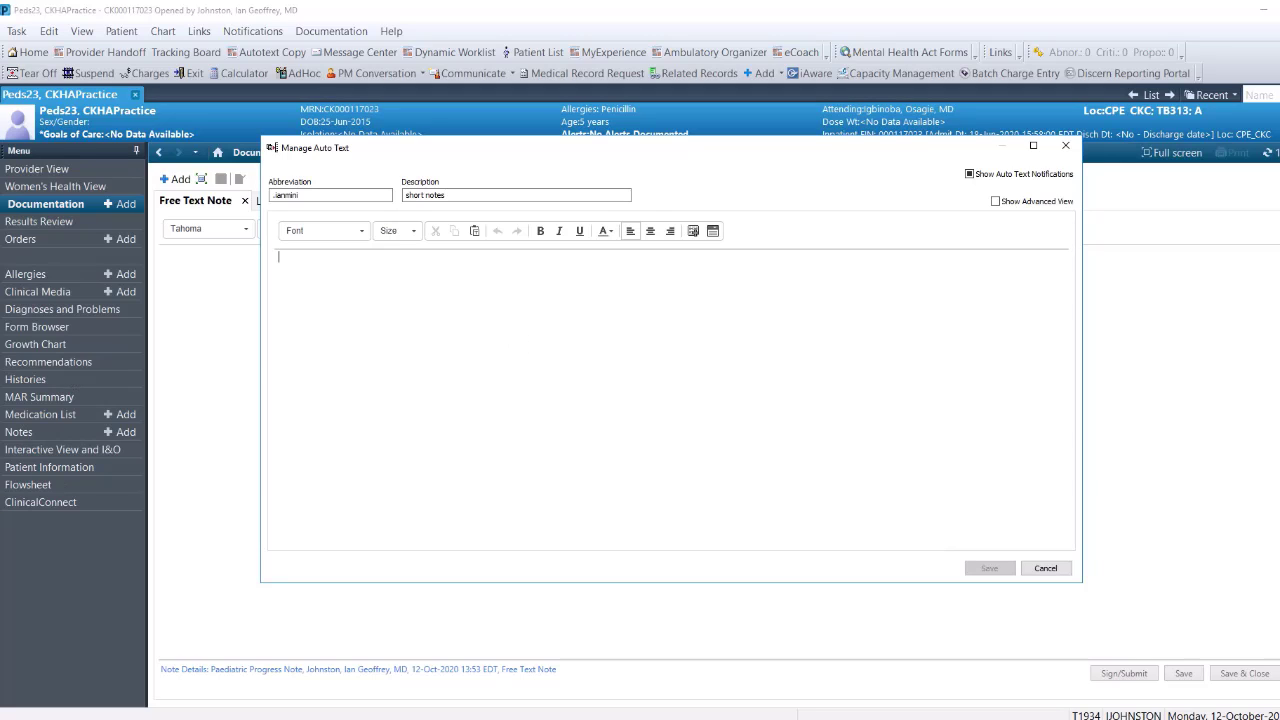
text(Subjective/Objective  Assessment/Plan)
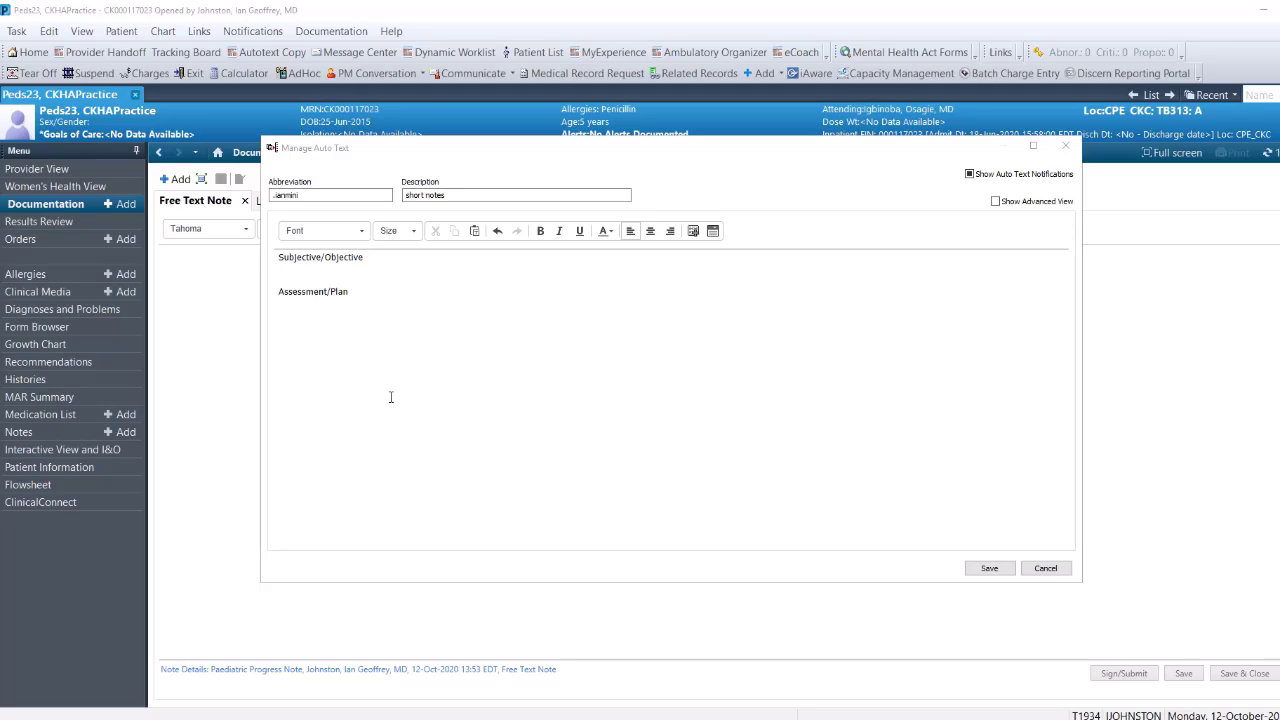
click(325, 273)
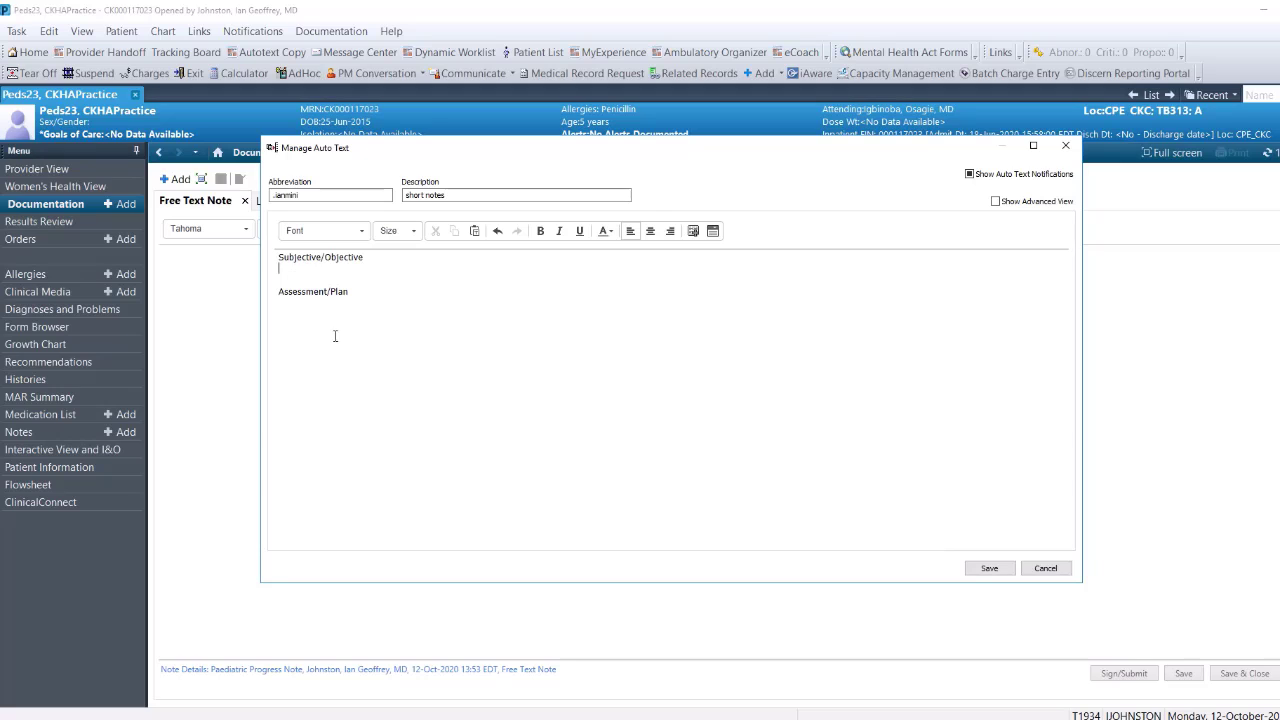
click(301, 320)
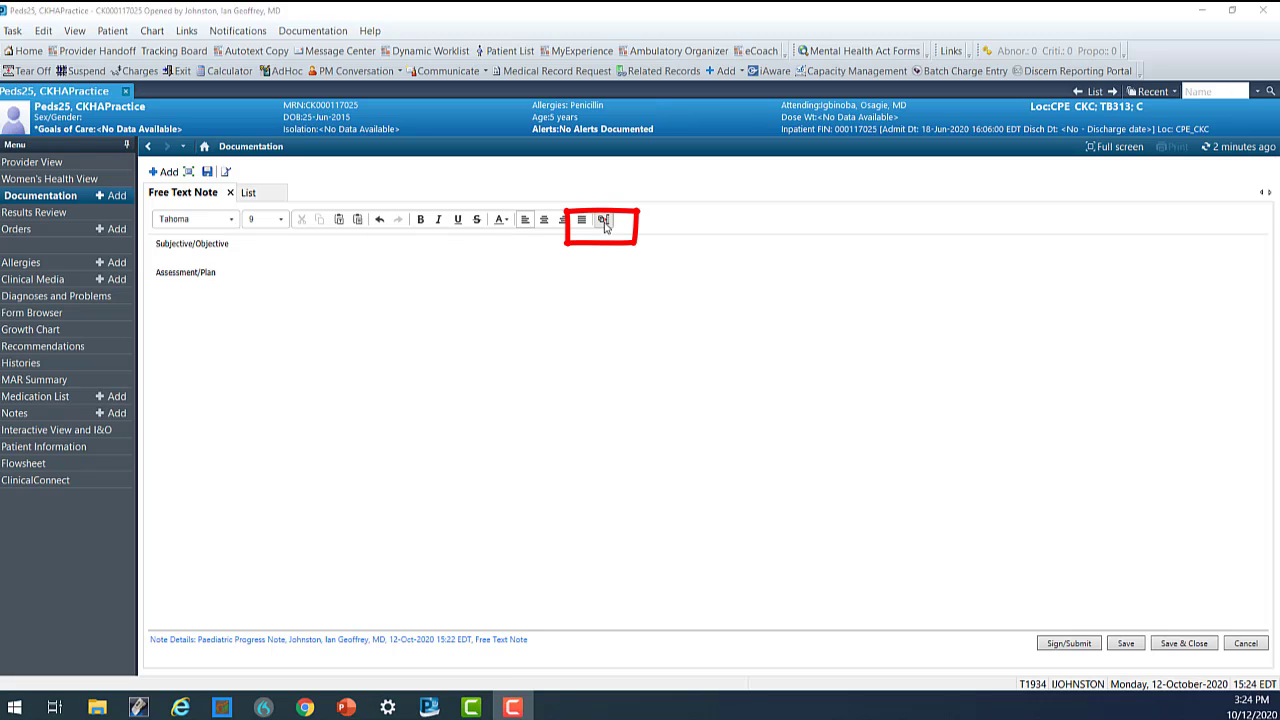
Open the personal auto text phrase ".iandailyshort" for editing from the free text note
click(605, 222)
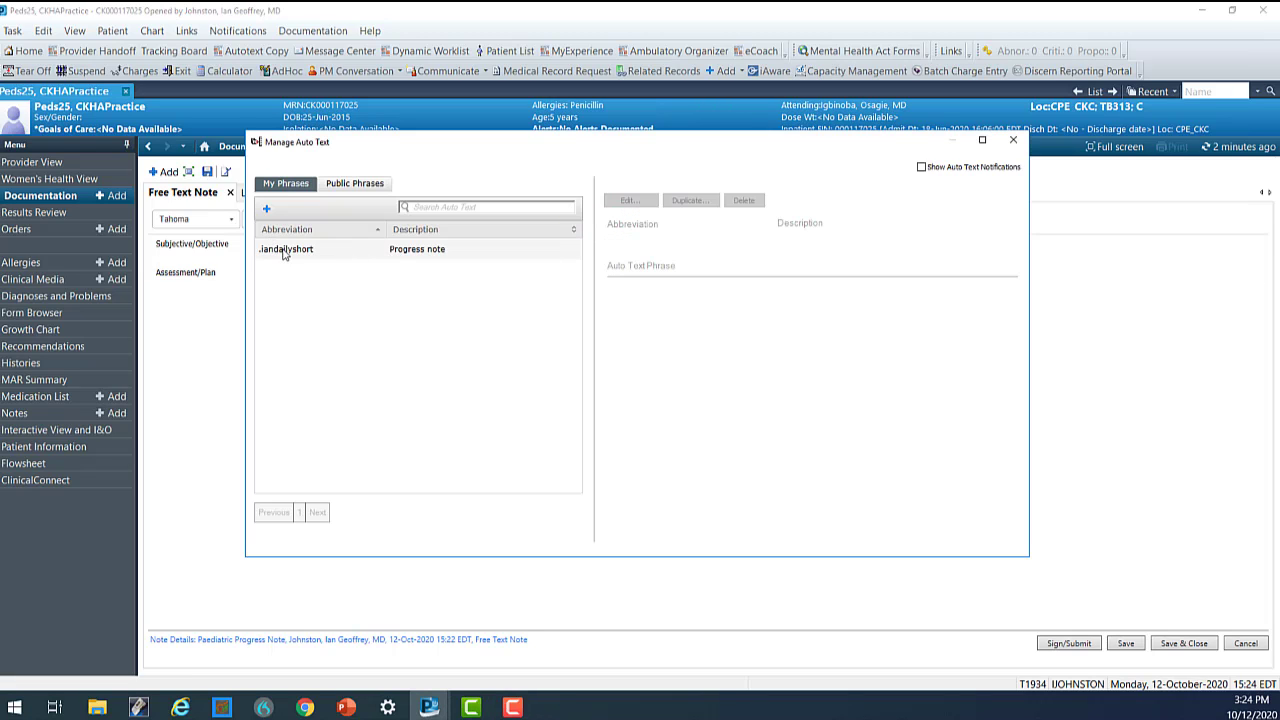
click(285, 250)
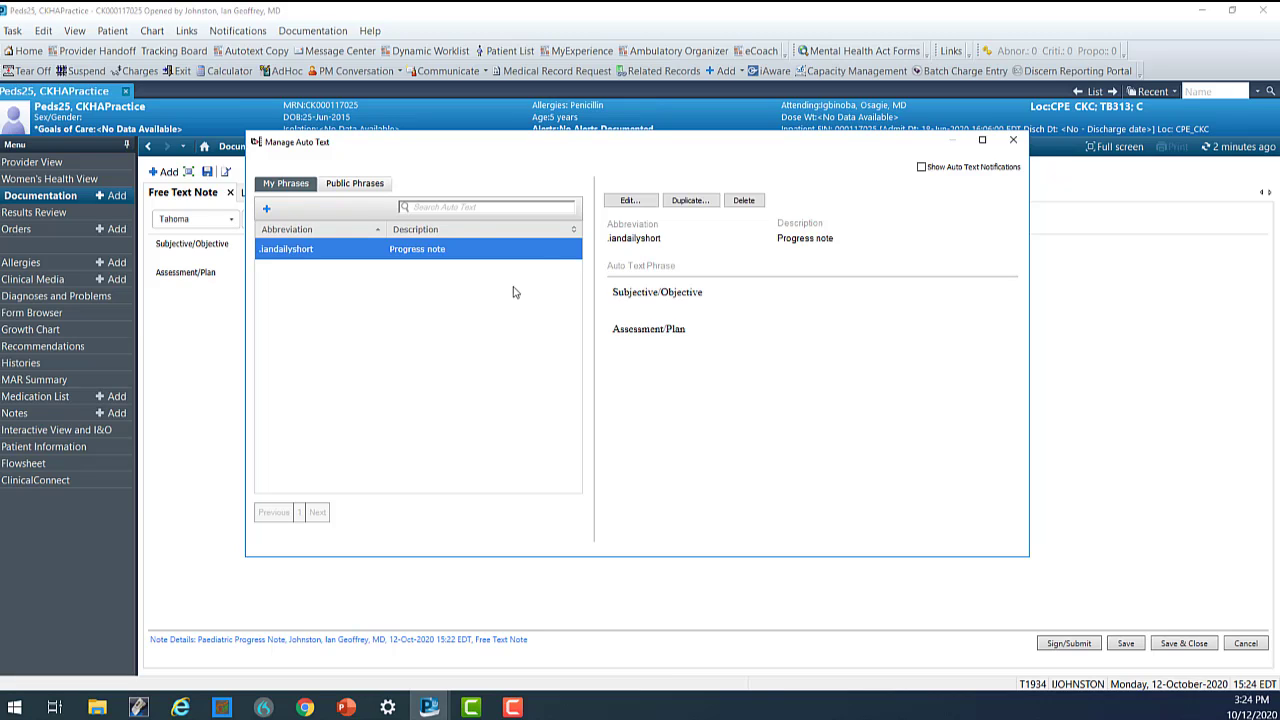
click(625, 200)
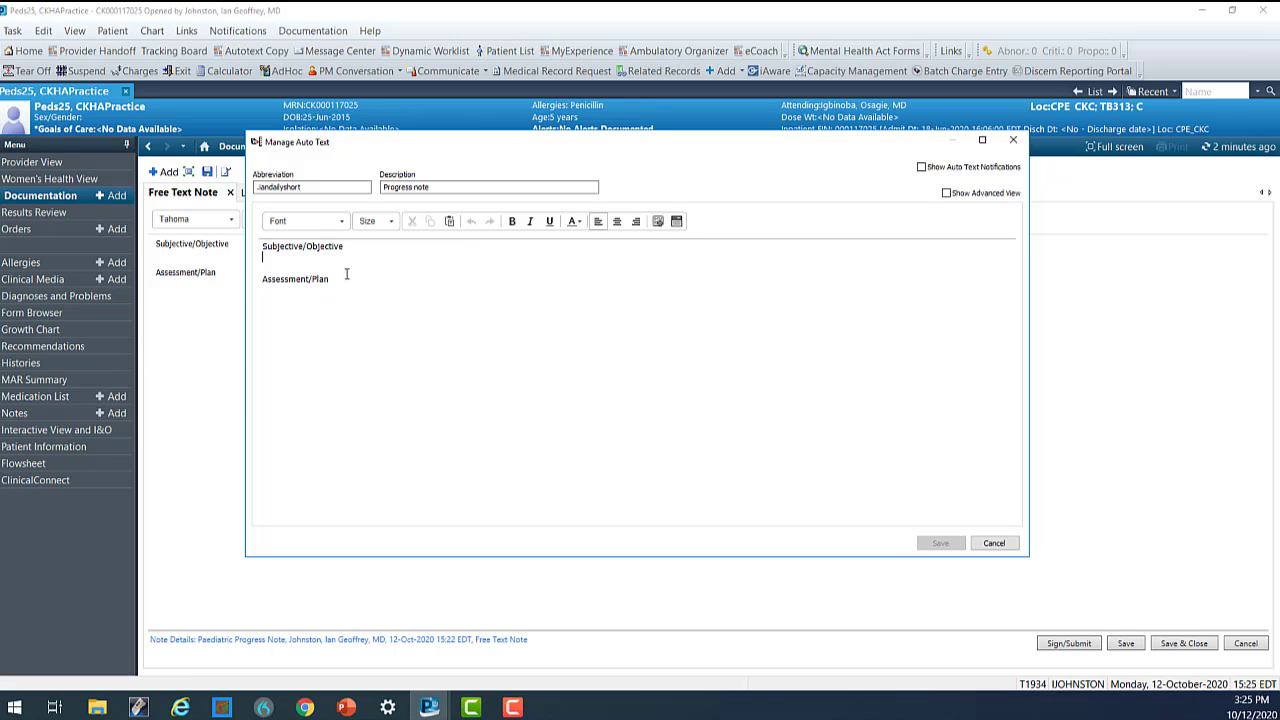
Insert the Age data token on the line below the Subjective/Objective heading of the phrase
click(657, 222)
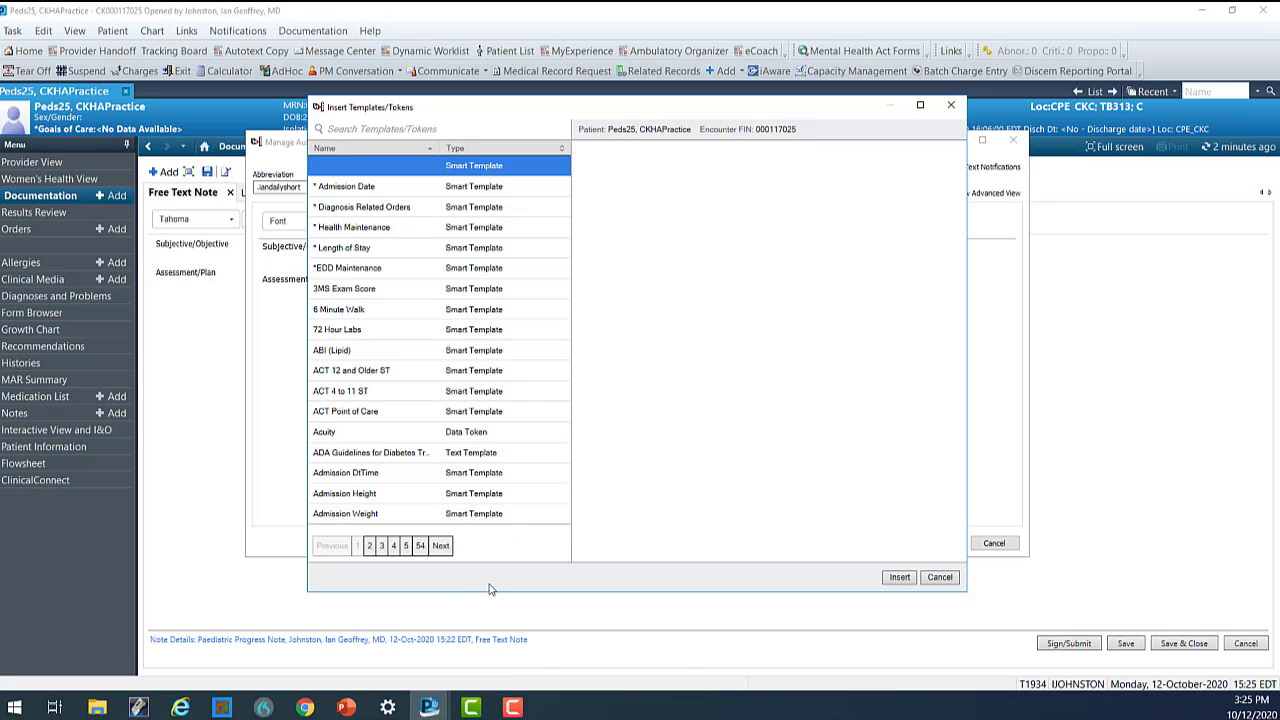
click(389, 129)
text(a)
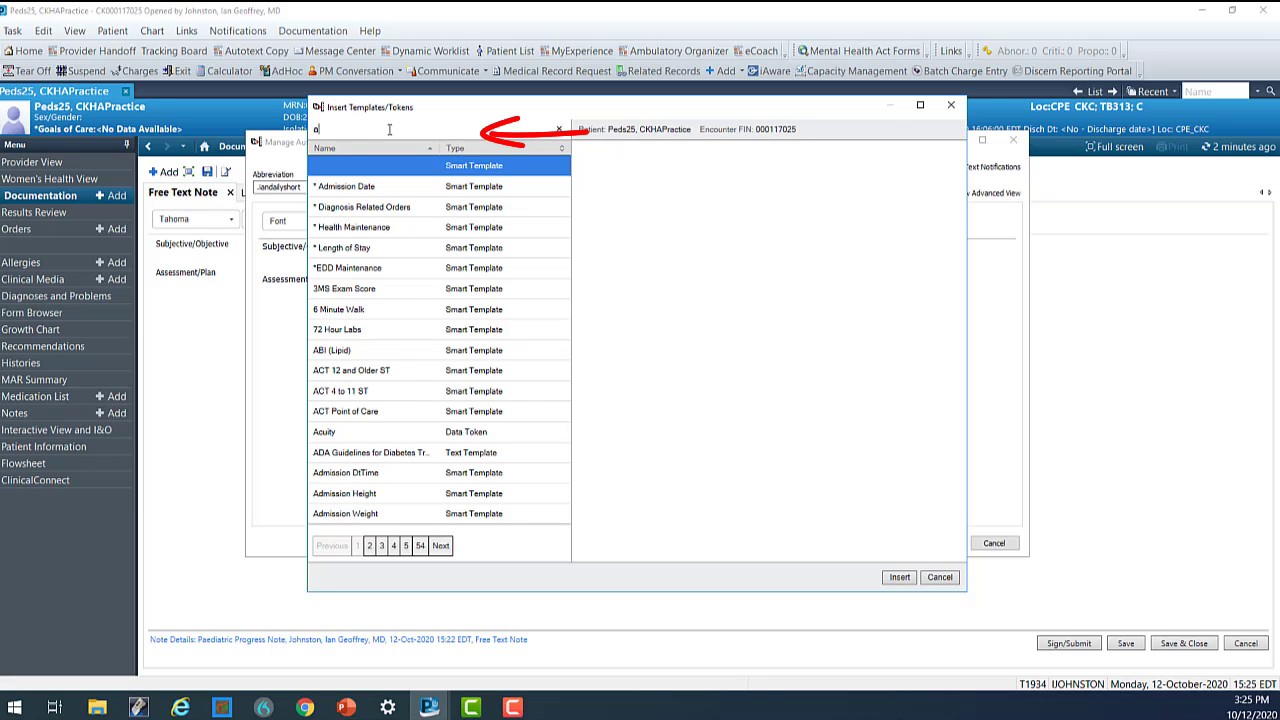
text(ge)
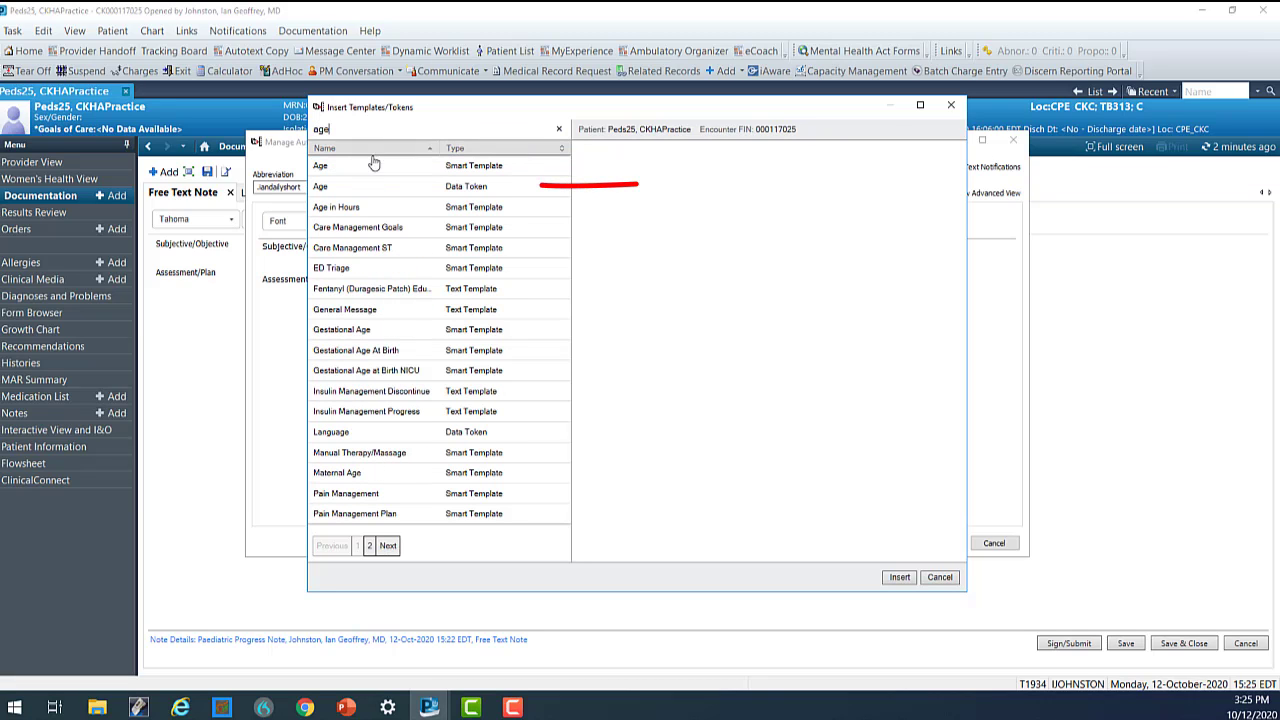
click(336, 190)
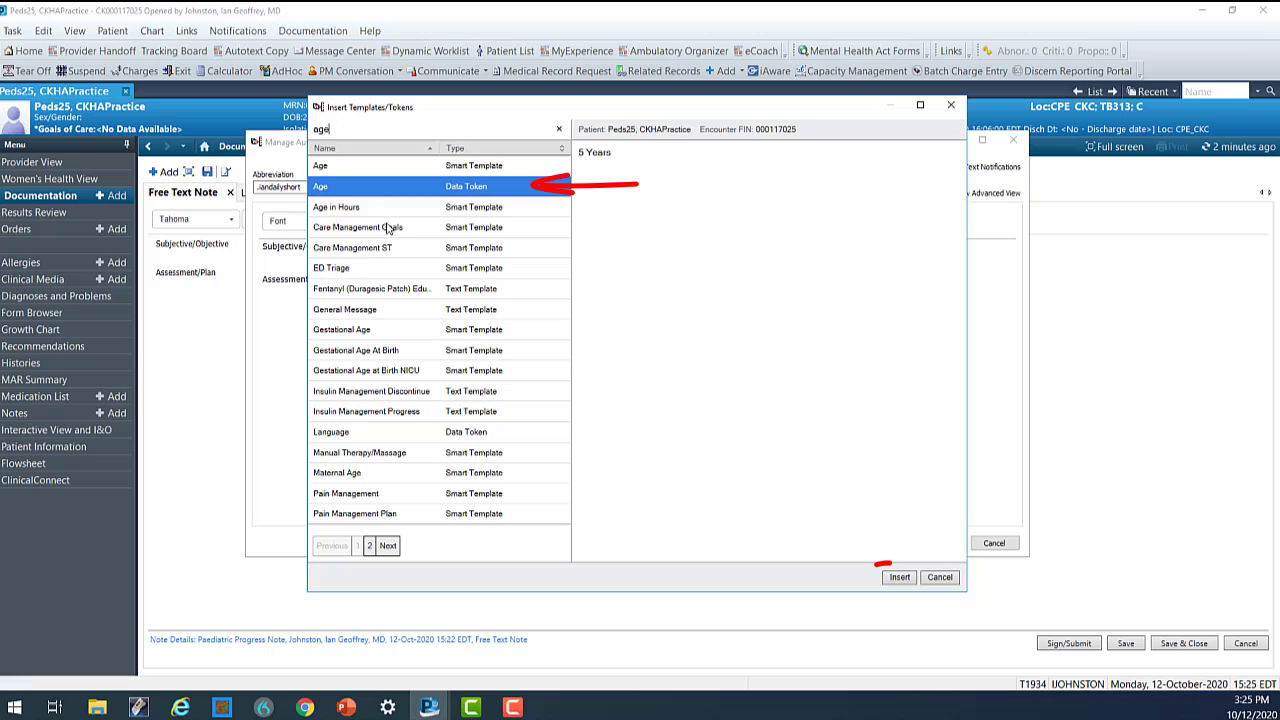
click(899, 578)
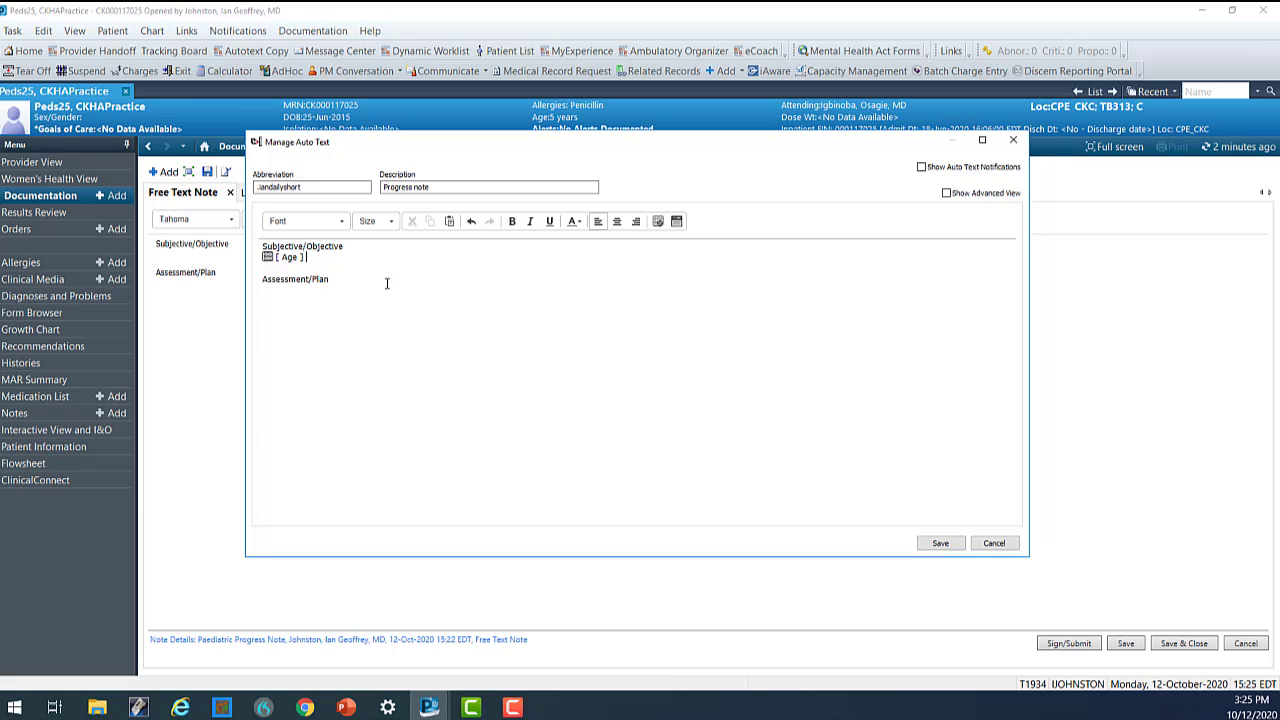
Add the Gender data token beside Age, with Chief Complaint and * Admission Date on the lines below, and save the phrase
click(658, 222)
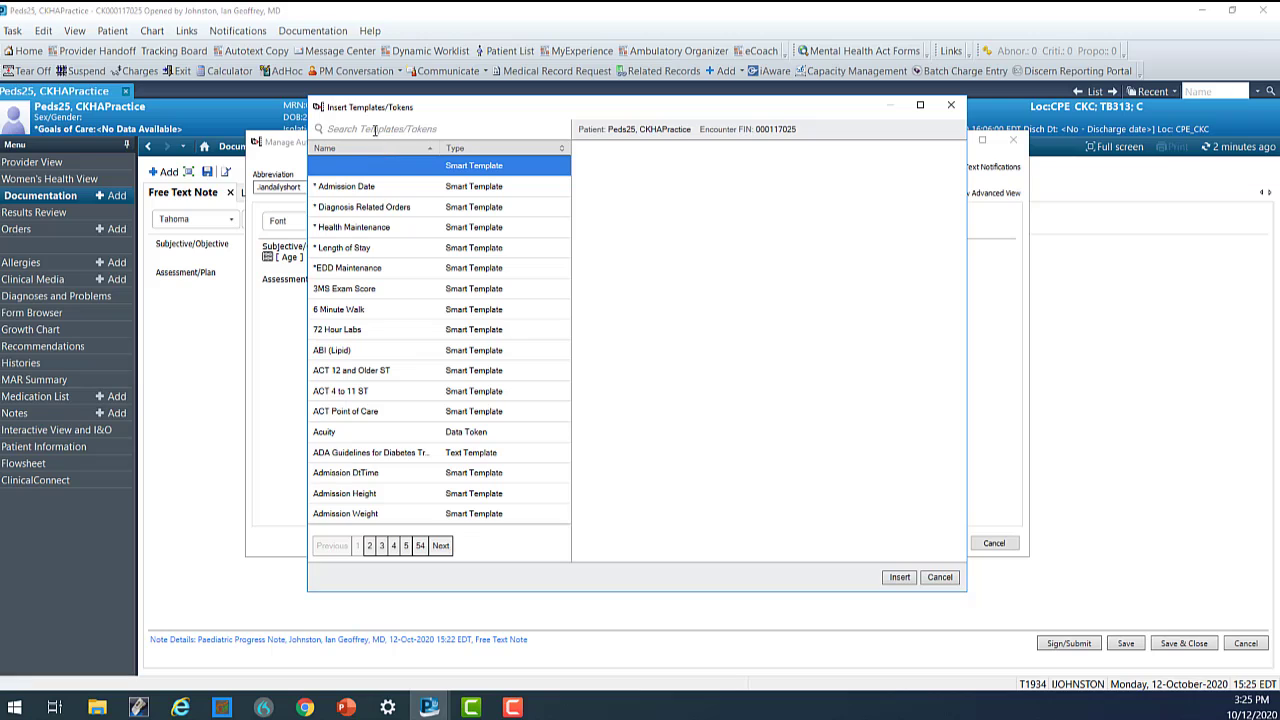
text(gender)
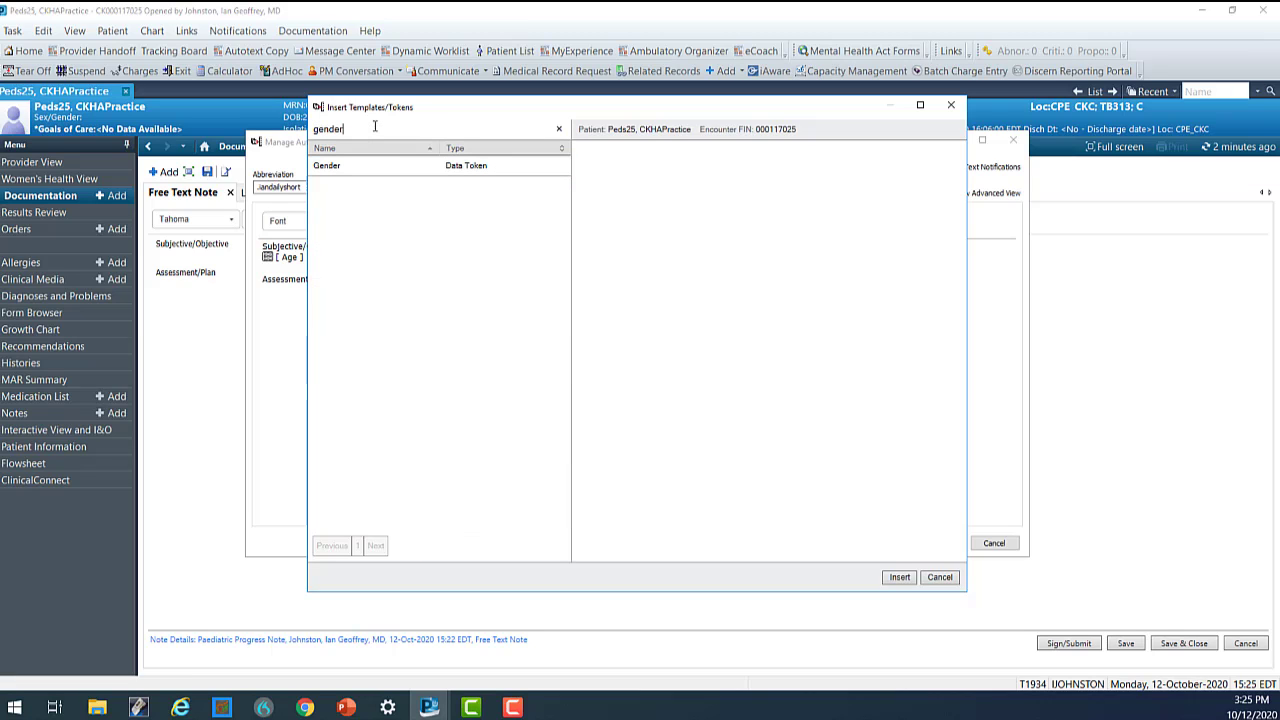
click(357, 170)
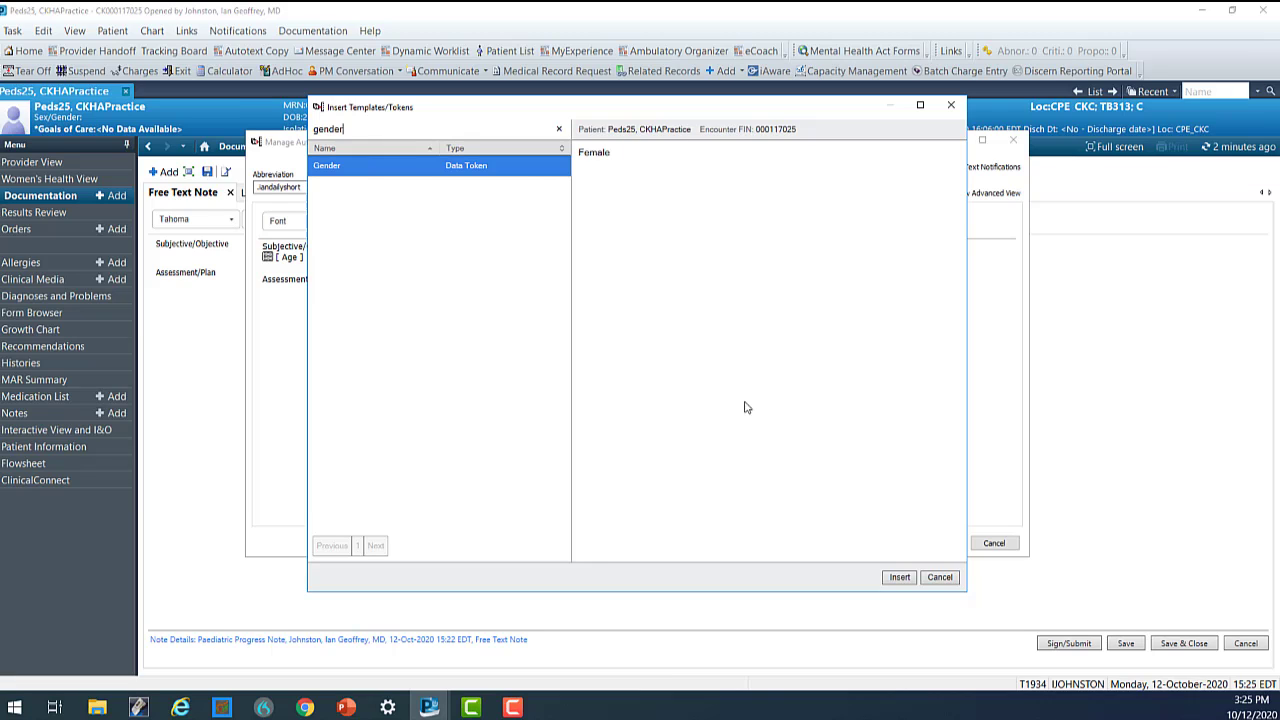
click(899, 578)
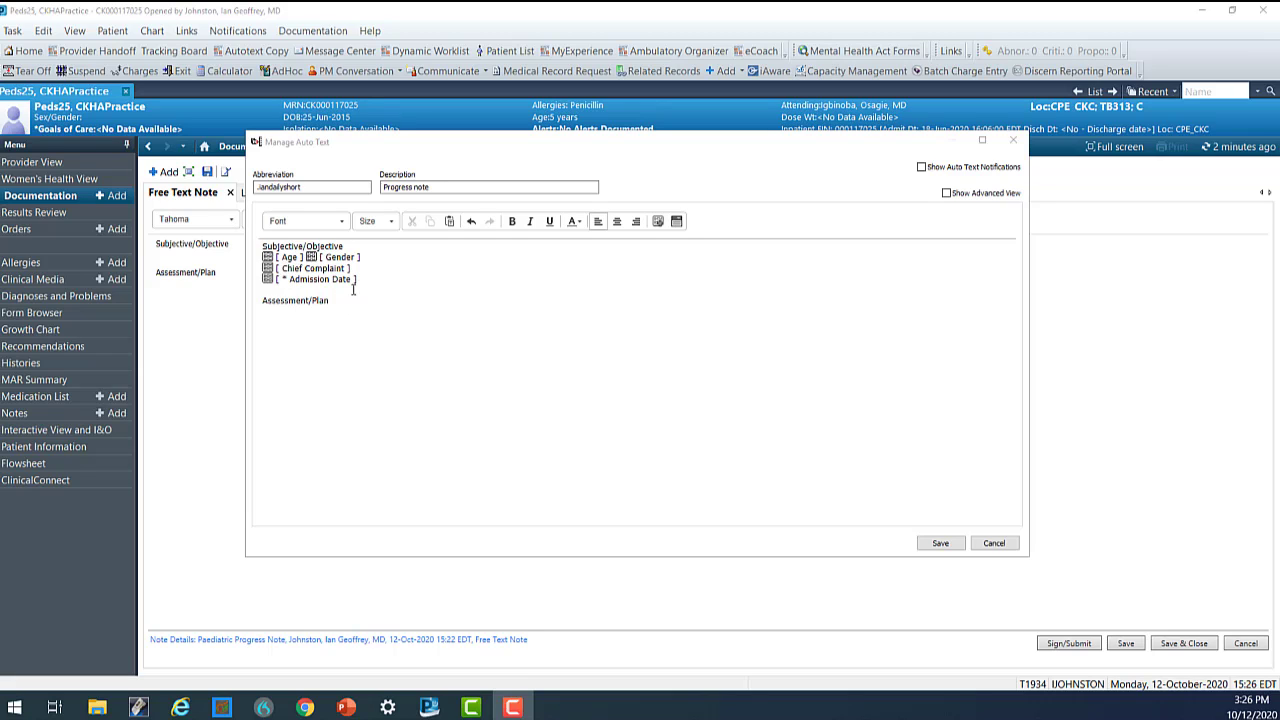
click(290, 290)
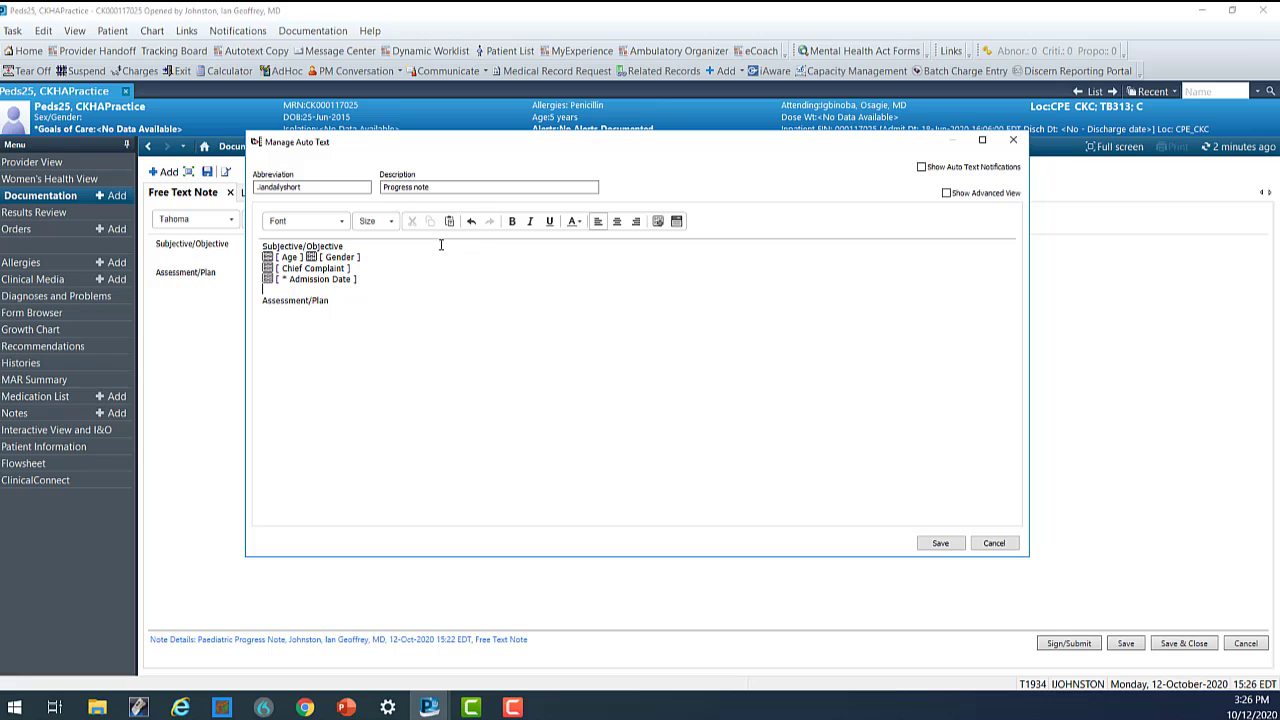
click(941, 544)
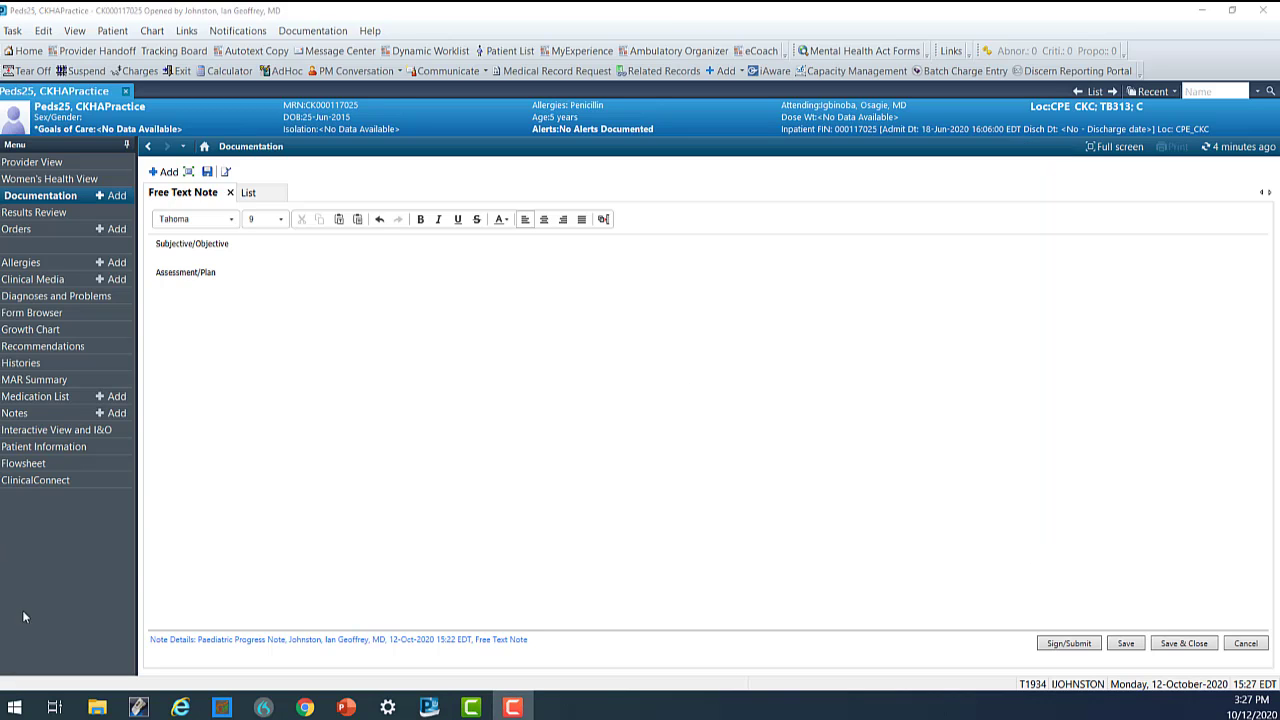
Replace the note's existing headings with the updated ".iandailyshort" phrase and place the cursor on the blank line above Assessment/Plan
drag(257, 277, 143, 237)
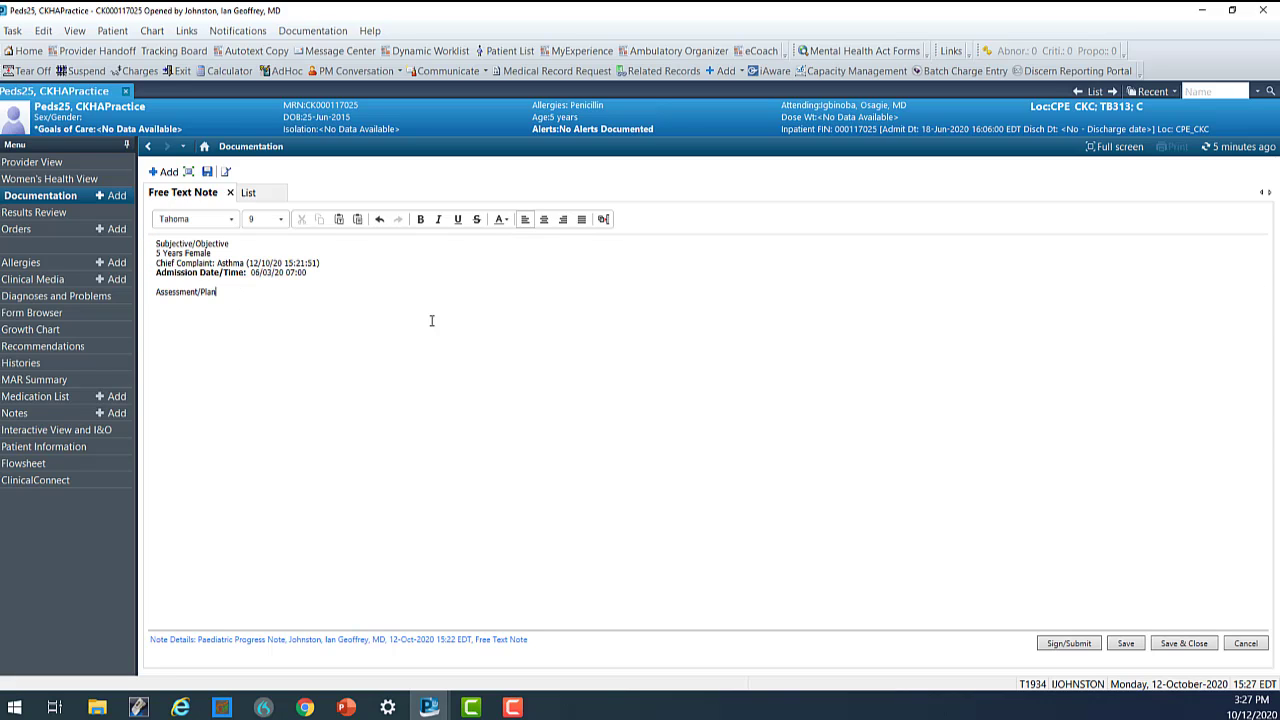
click(220, 283)
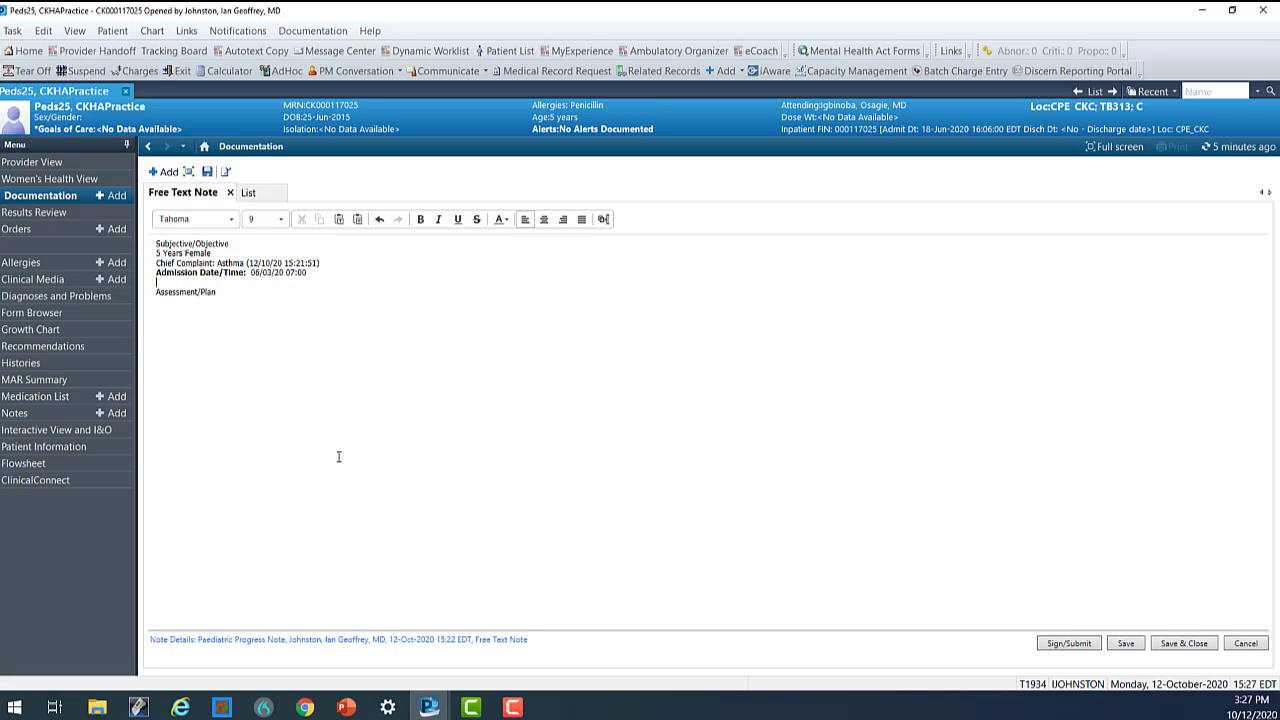